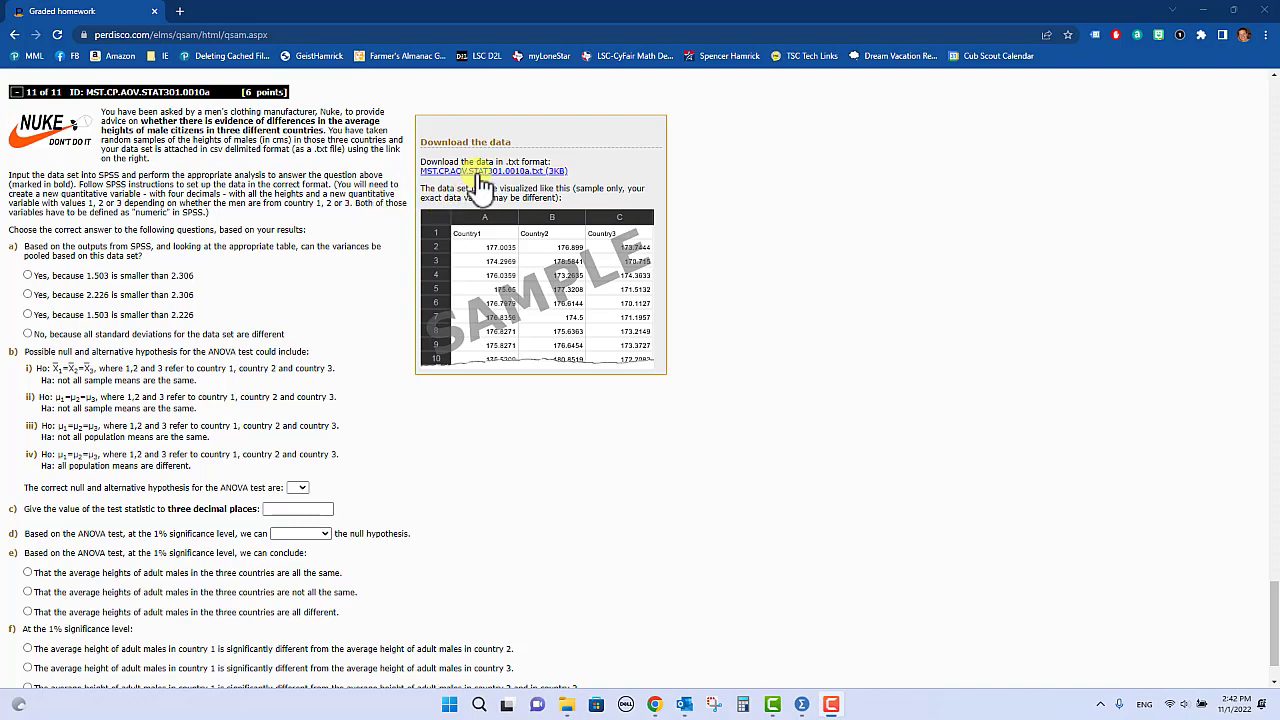
- Save the linked heights file MST.CP.AOV.STAT301.0010a.txt, choosing Downloads as the location
{"action": "right_click", "coordinate": [484, 177]}
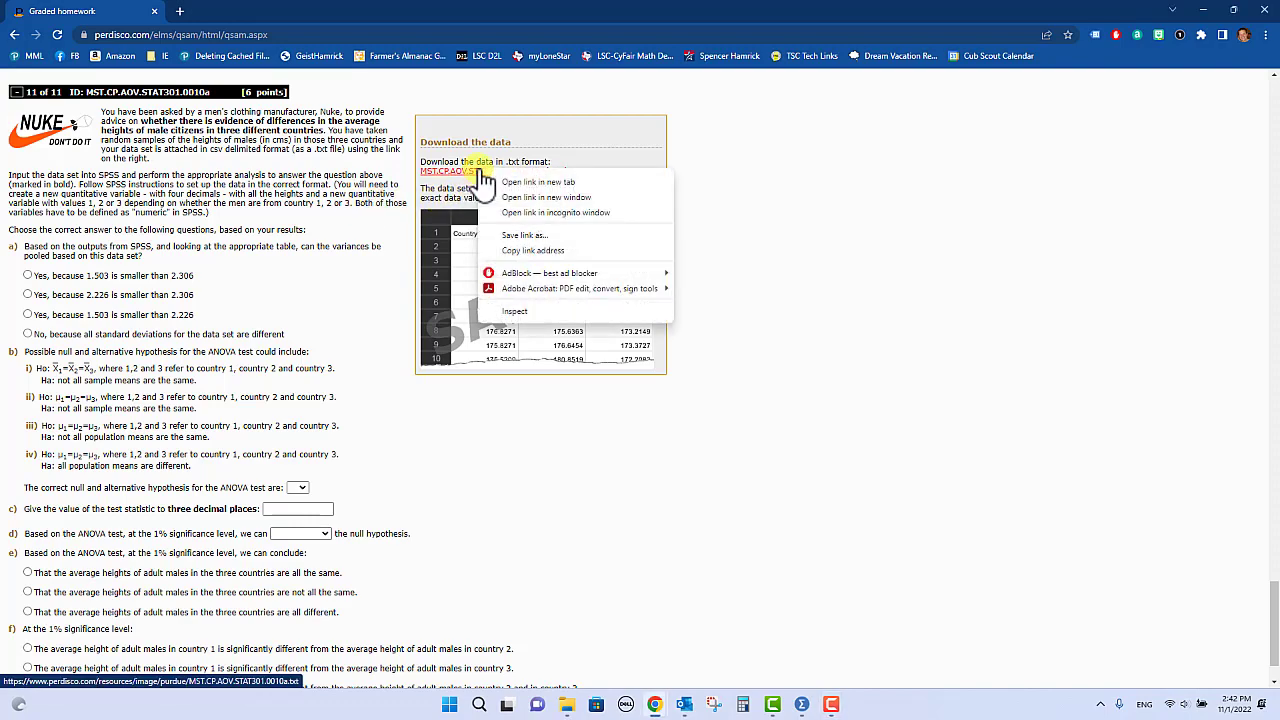
{"action": "left_click", "coordinate": [516, 238]}
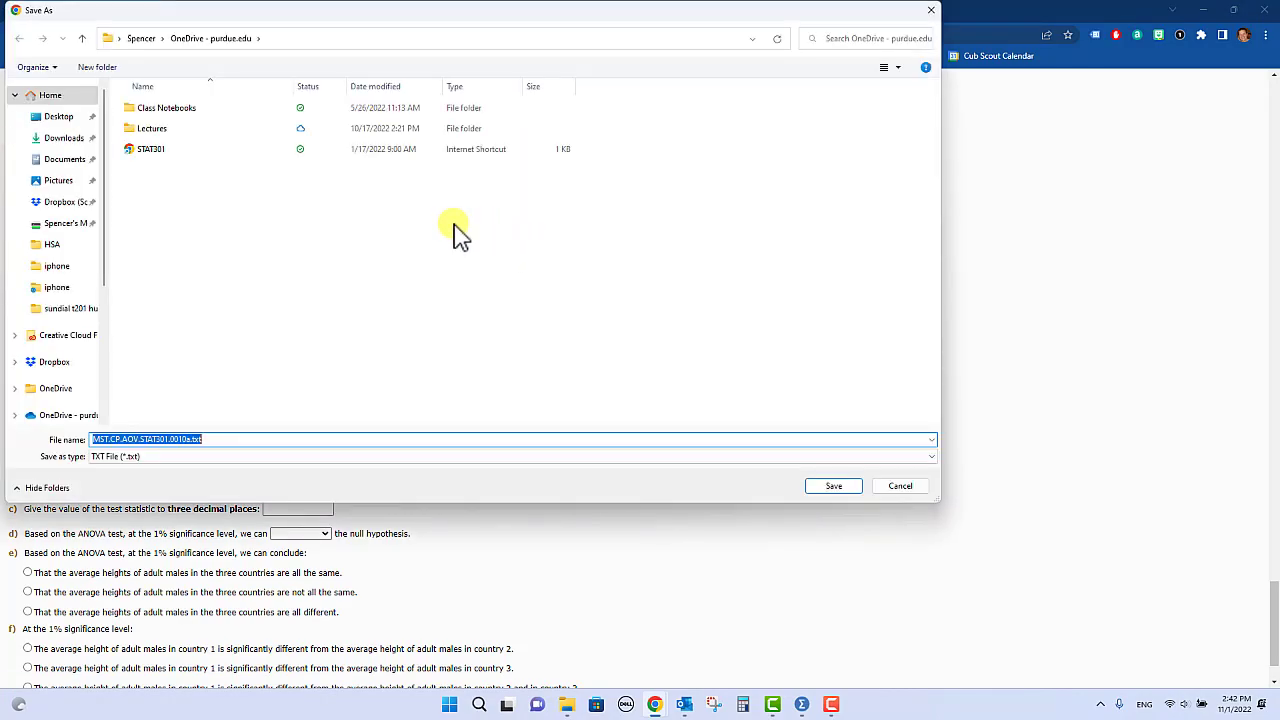
{"action": "left_click", "coordinate": [52, 140]}
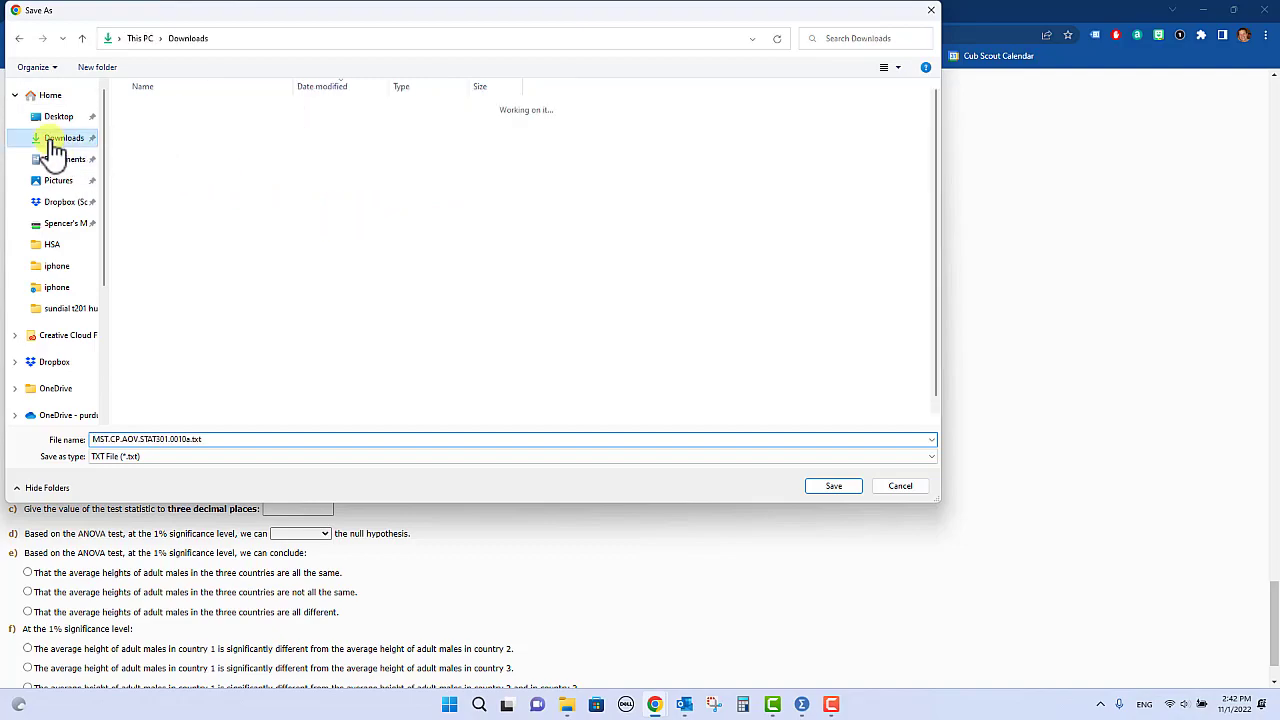
- Finish the download, then open the heights text file in SPSS's Text Import Wizard, keeping first-line variable names
{"action": "left_click", "coordinate": [833, 486]}
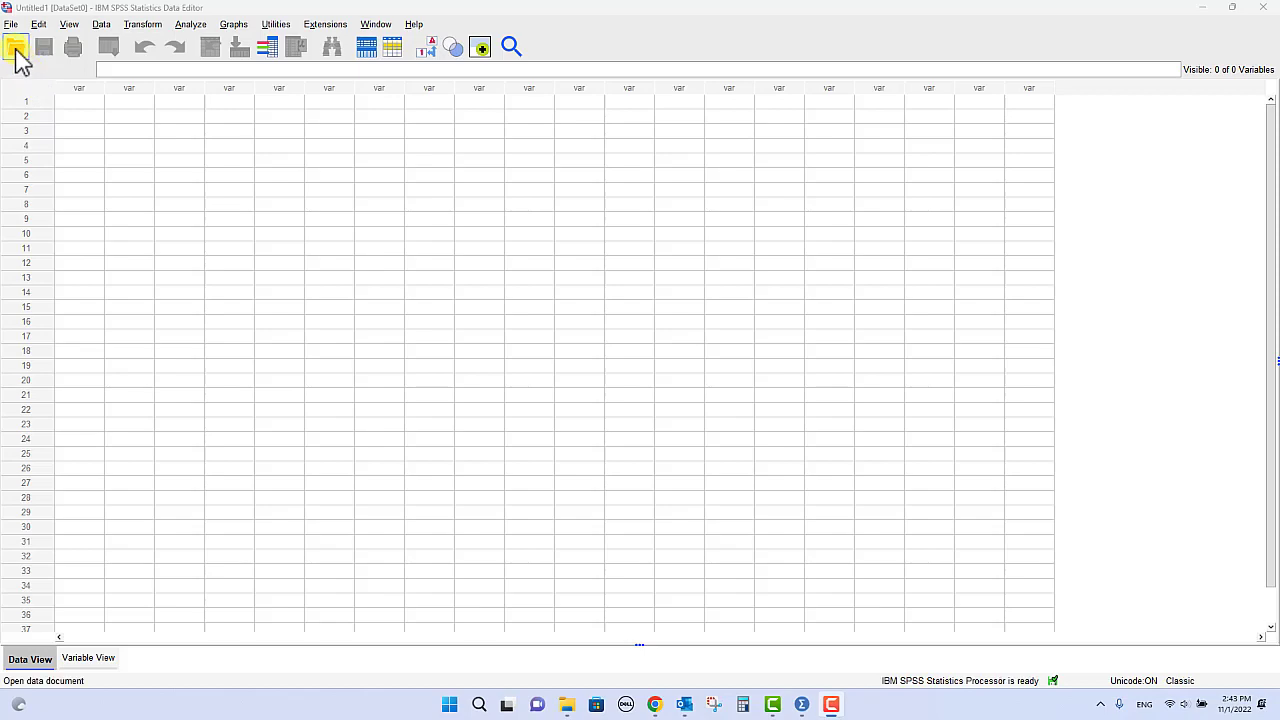
{"action": "left_click", "coordinate": [16, 50]}
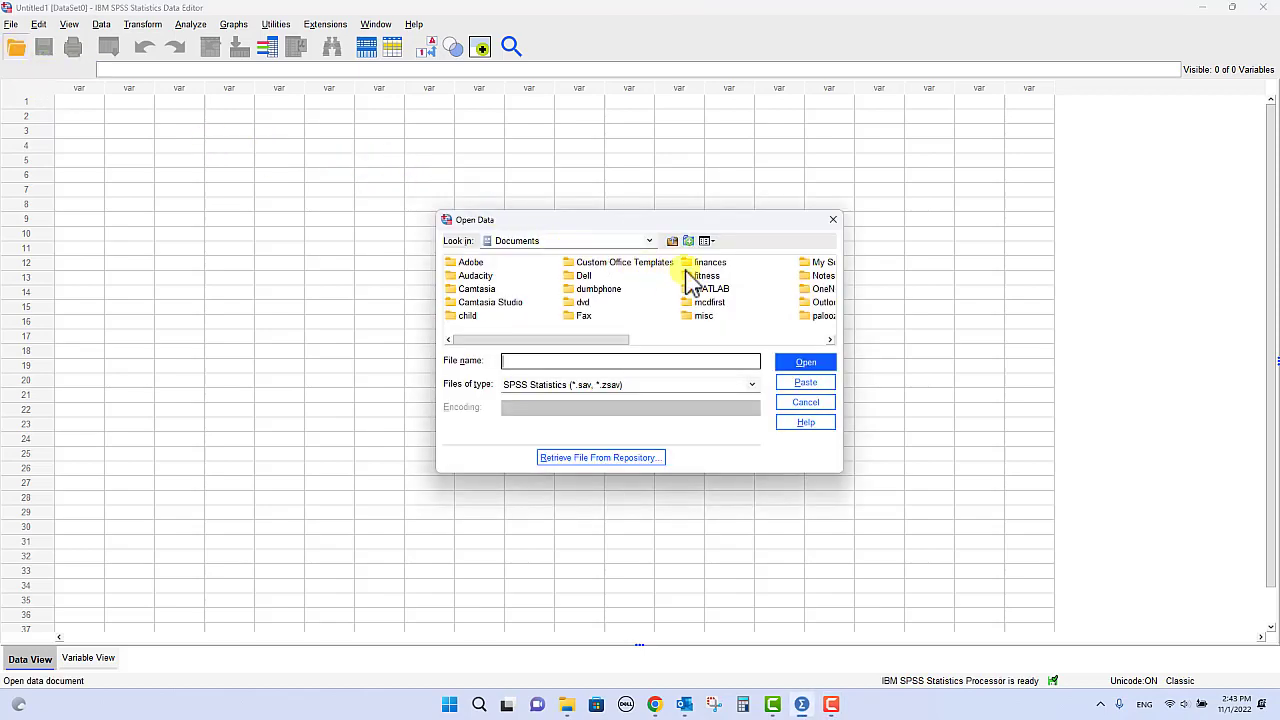
{"action": "left_click", "coordinate": [651, 241]}
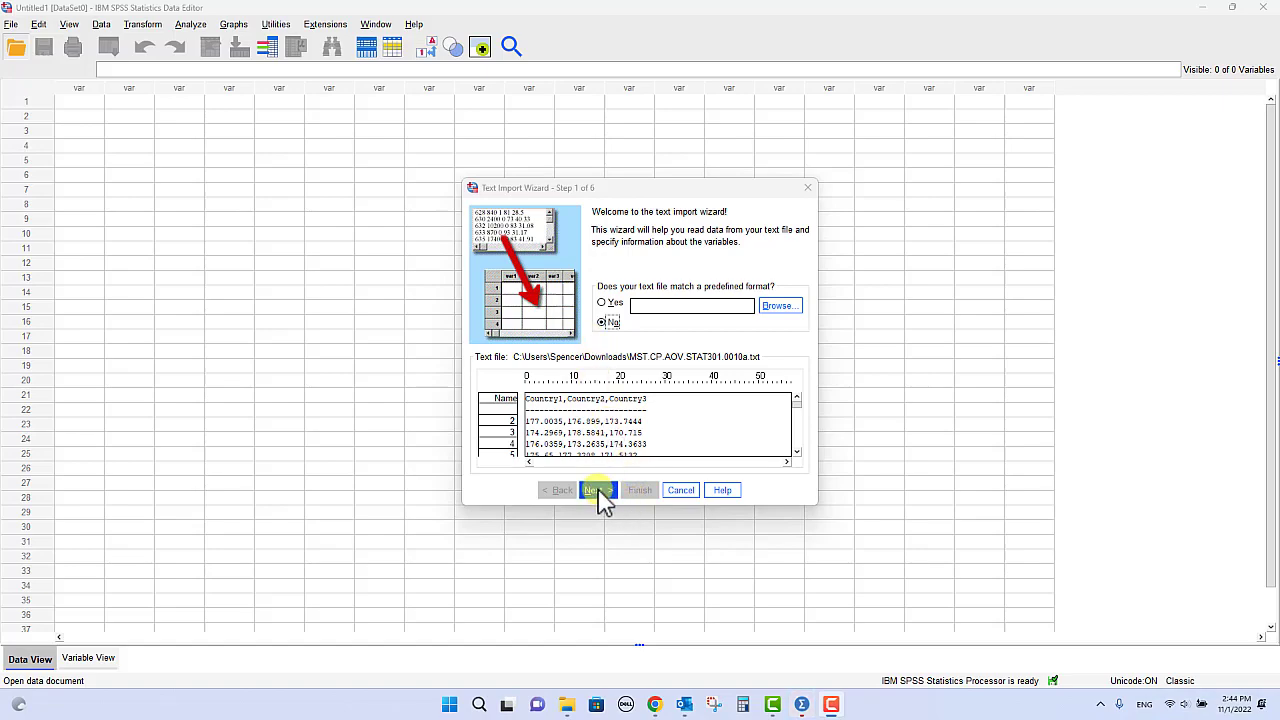
{"action": "left_click", "coordinate": [596, 490]}
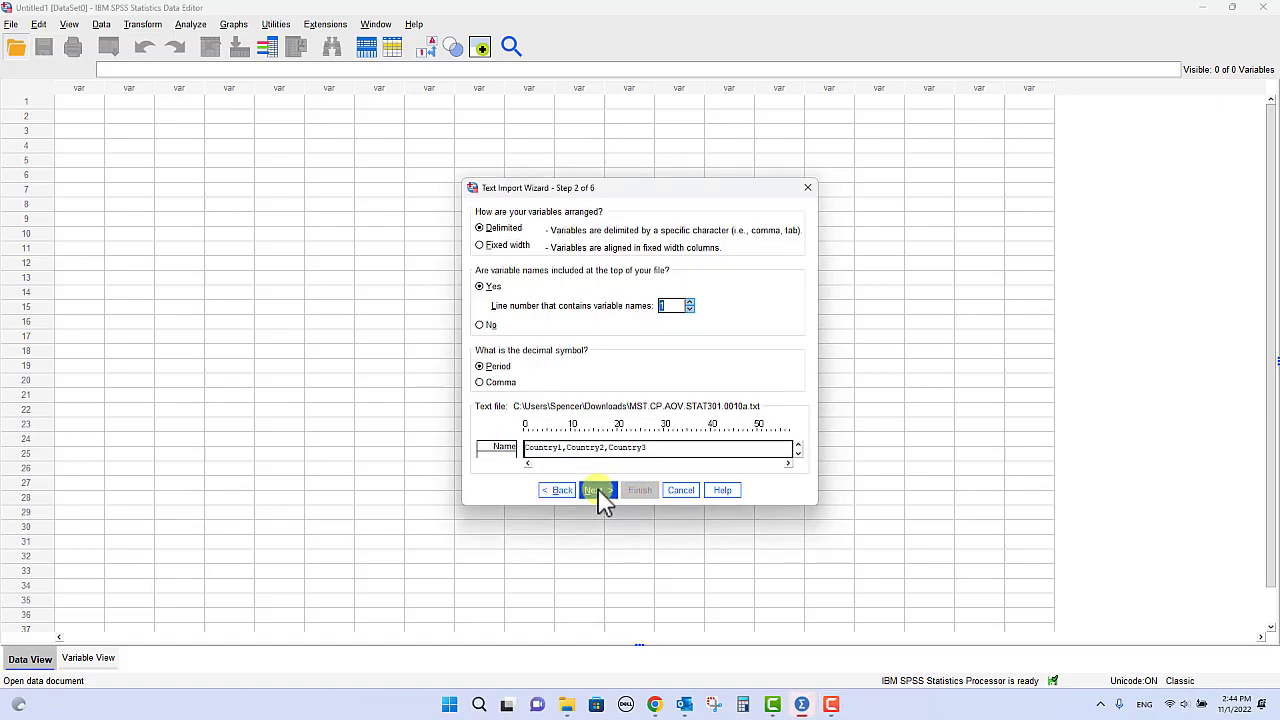
{"action": "left_click", "coordinate": [596, 490]}
{"action": "left_click", "coordinate": [596, 490]}
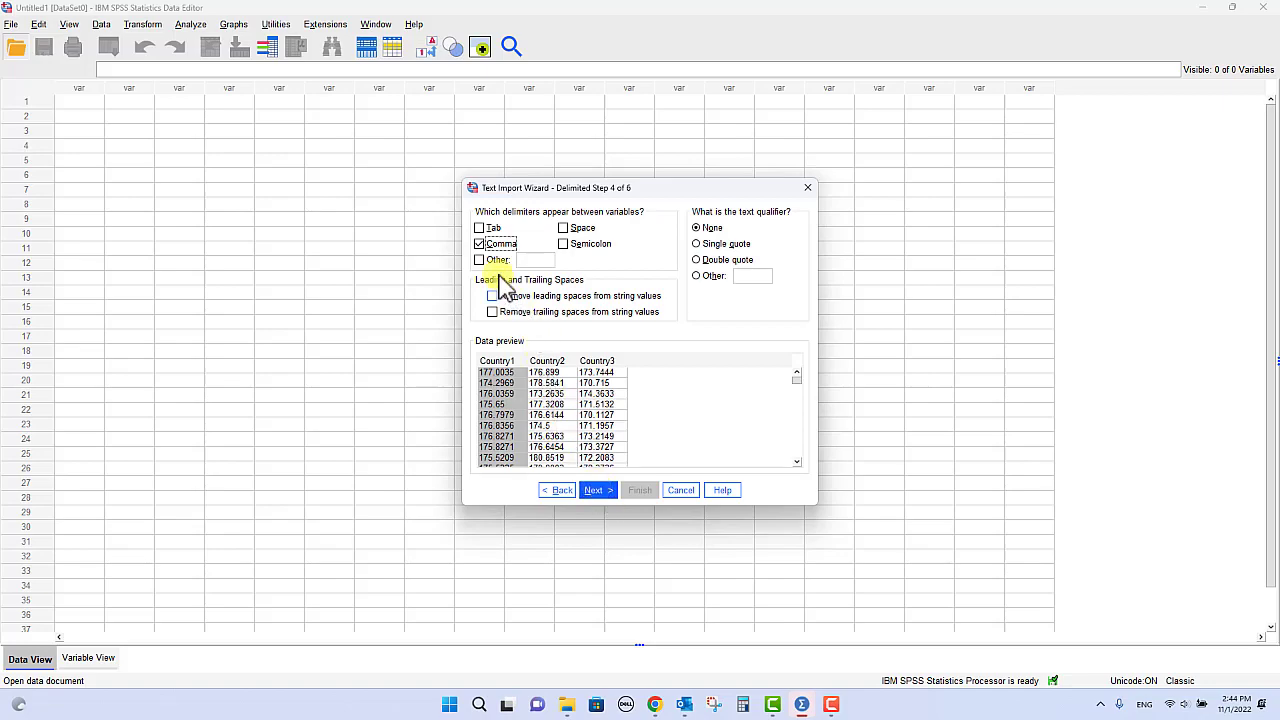
- Use comma as the delimiter, complete the import, and close the output log
{"action": "left_click", "coordinate": [482, 245]}
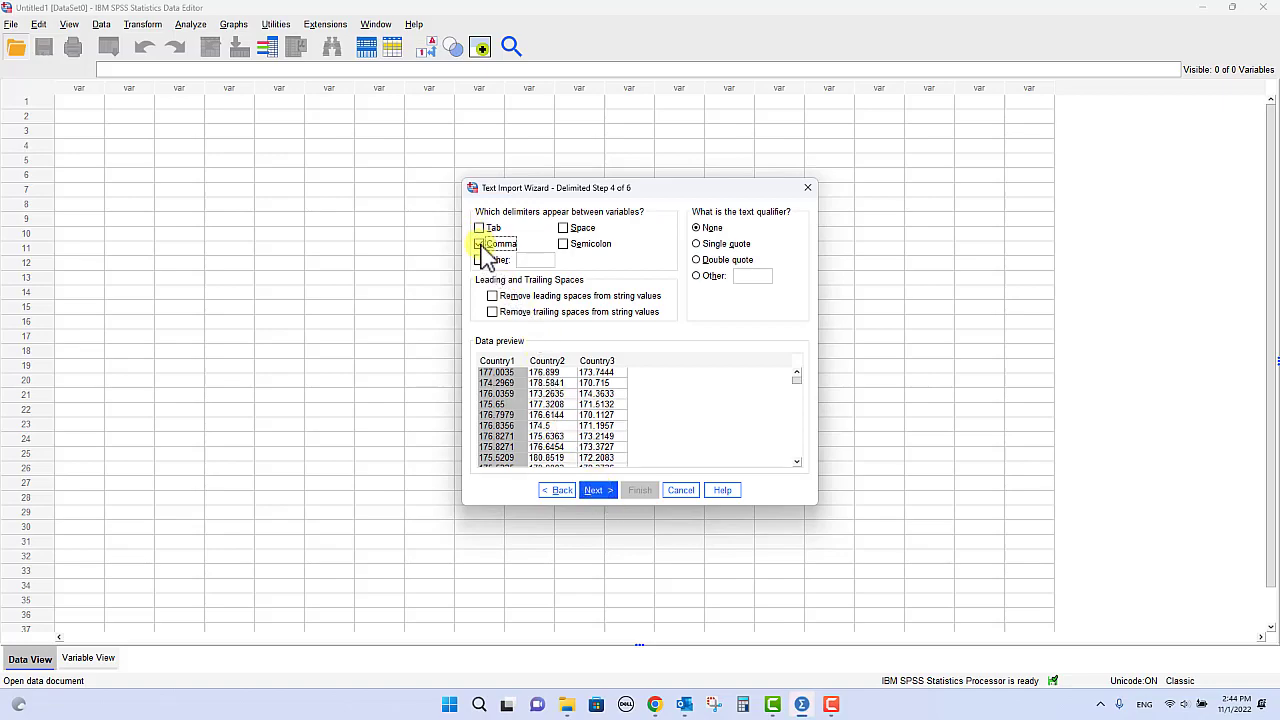
{"action": "left_click", "coordinate": [598, 491]}
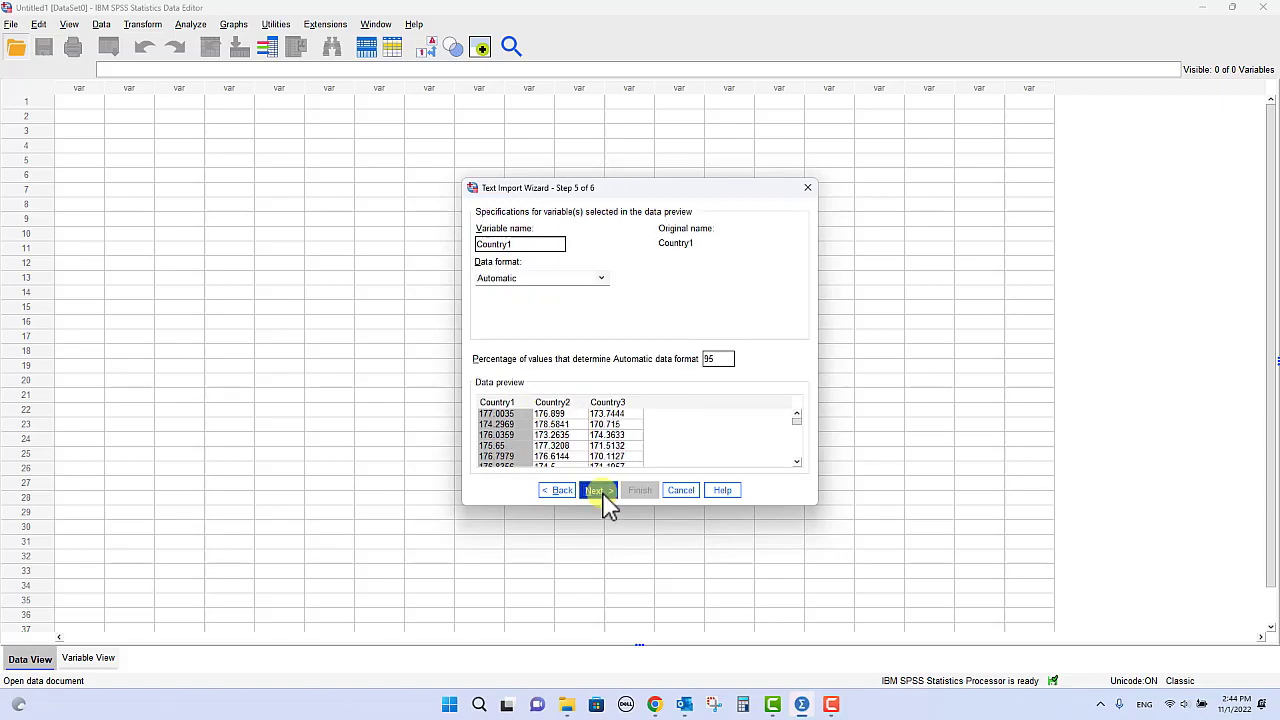
{"action": "left_click", "coordinate": [598, 491]}
{"action": "left_click", "coordinate": [645, 491]}
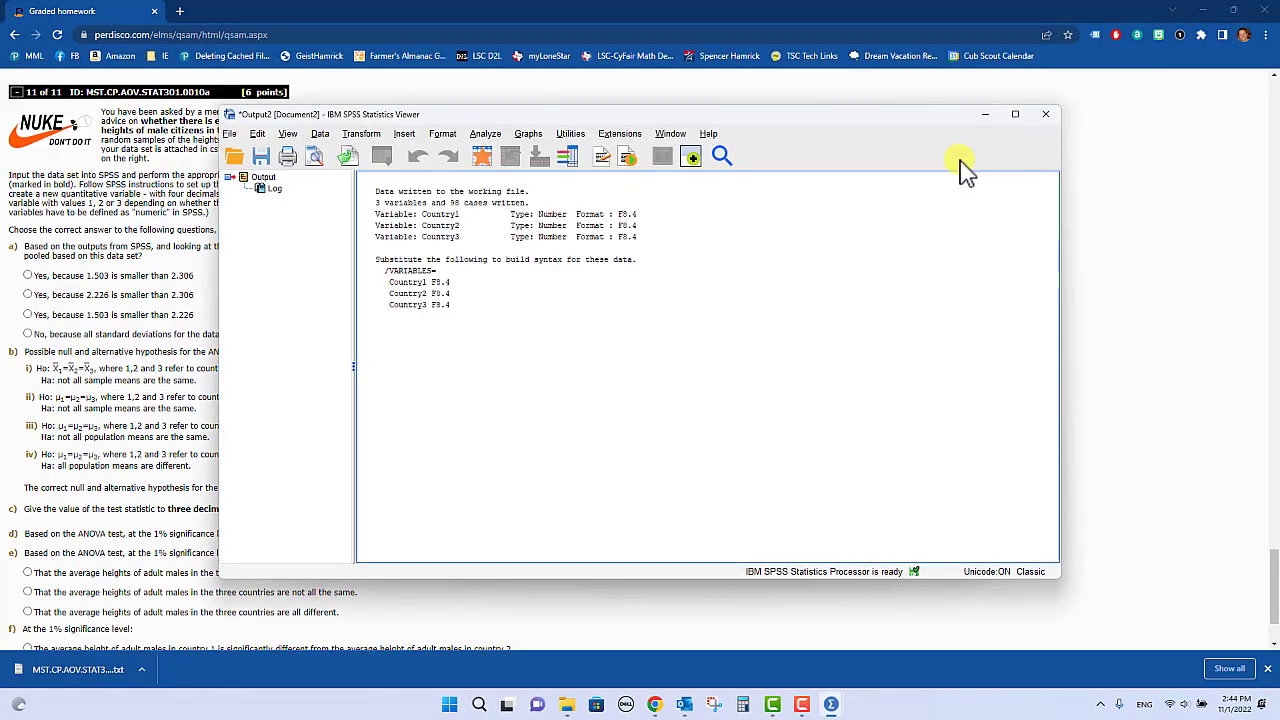
{"action": "left_click", "coordinate": [1048, 116]}
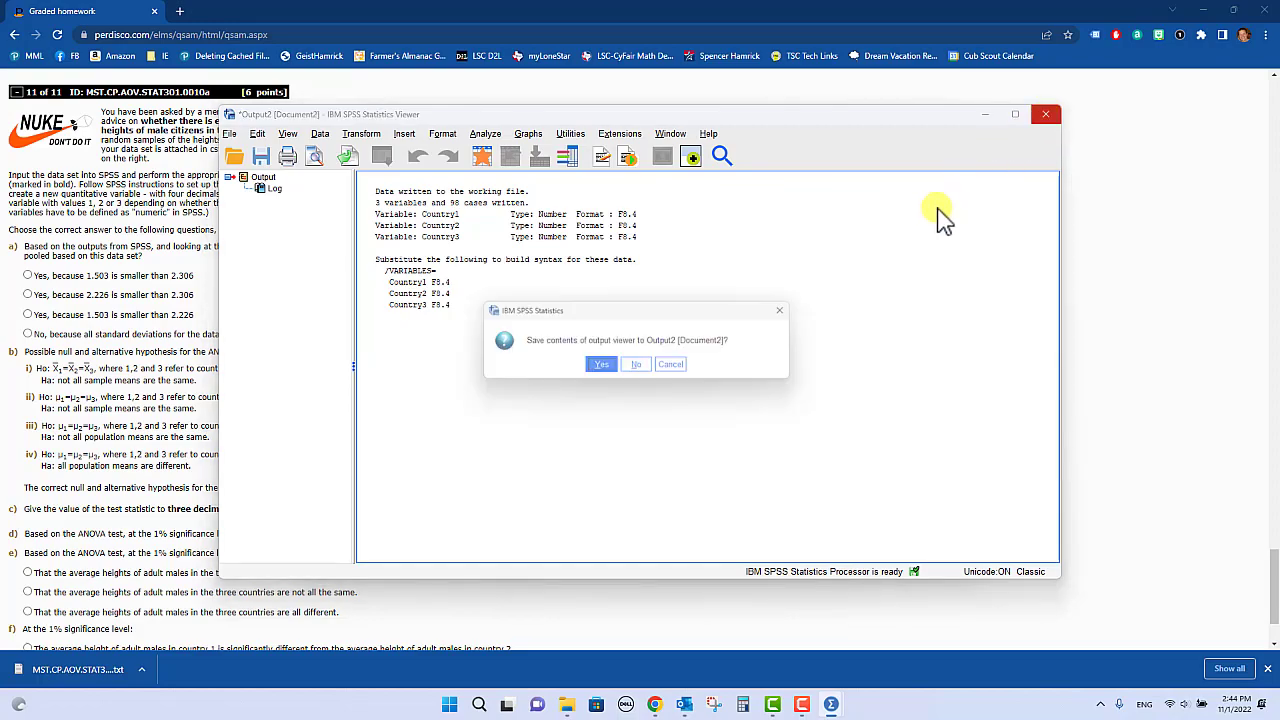
- Discard the log, maximize the editor, and move Country2 rows 1–98 under Country1 at row 99
{"action": "left_click", "coordinate": [643, 370]}
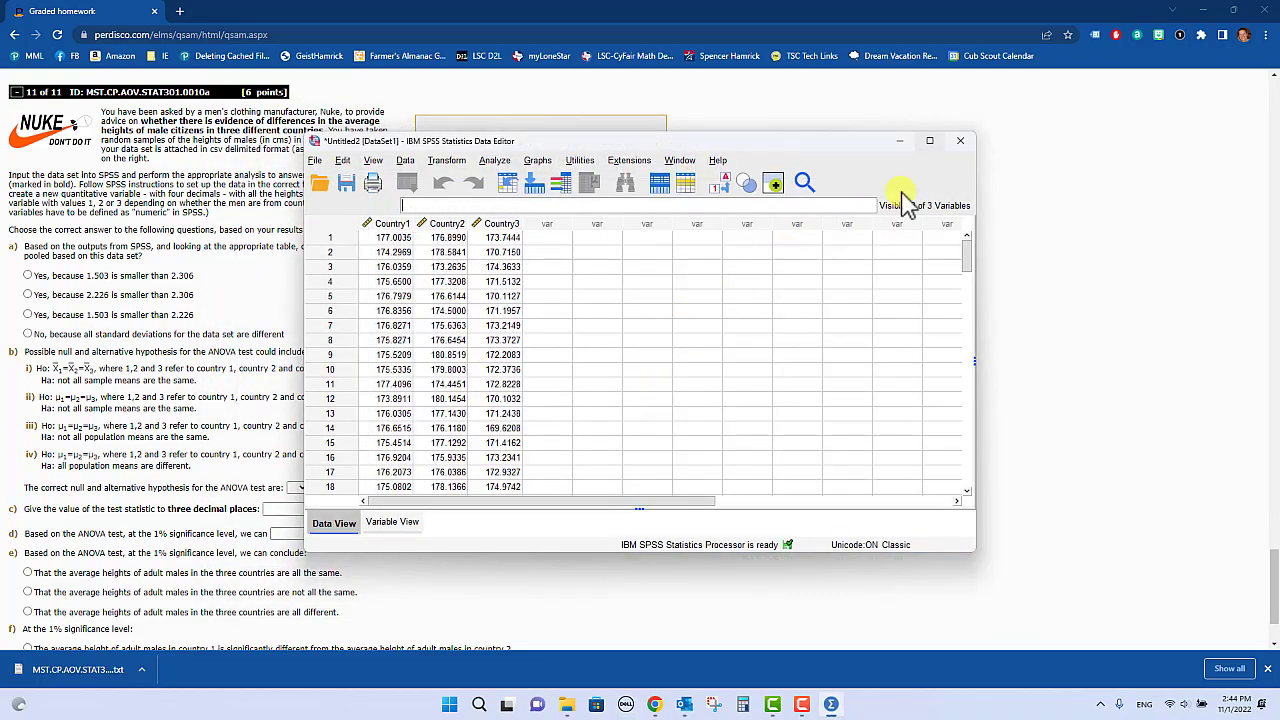
{"action": "left_click", "coordinate": [929, 140]}
{"action": "left_click", "coordinate": [142, 102]}
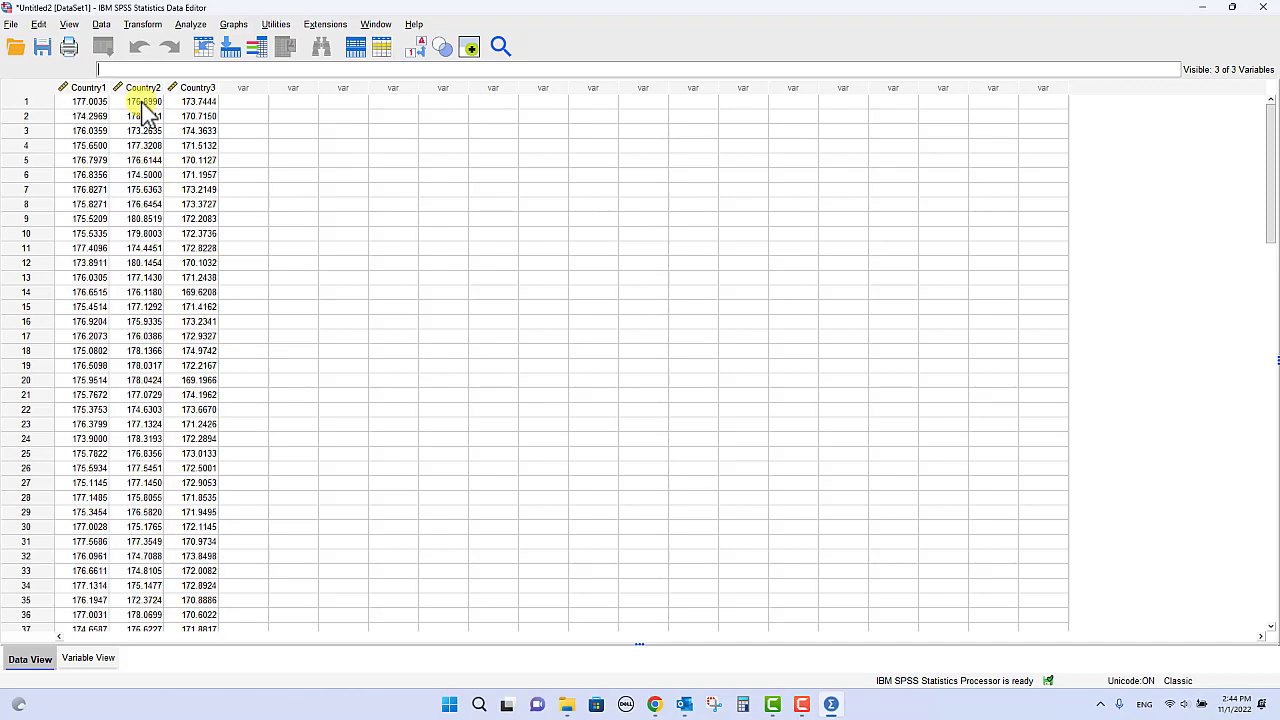
{"action": "left_click_drag", "start_coordinate": [143, 104], "coordinate": [143, 660]}
{"action": "left_click_drag", "start_coordinate": [142, 580], "coordinate": [151, 502]}
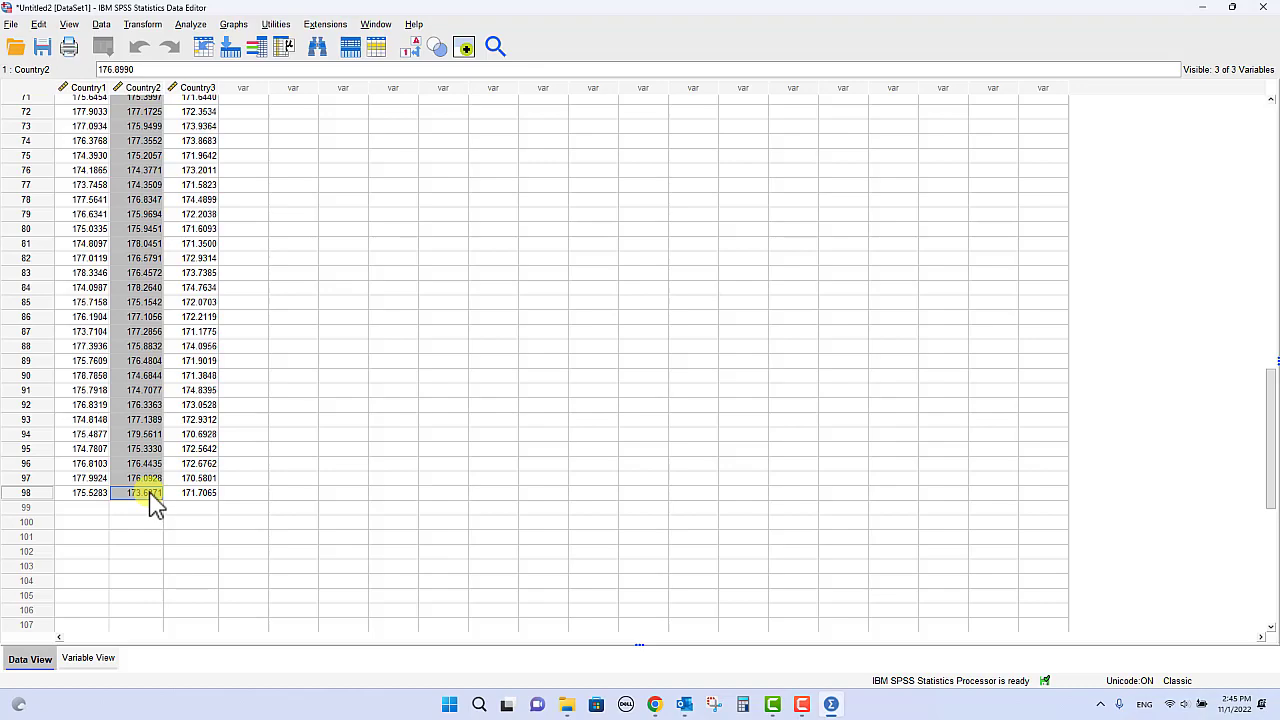
{"action": "key", "text": "Delete"}
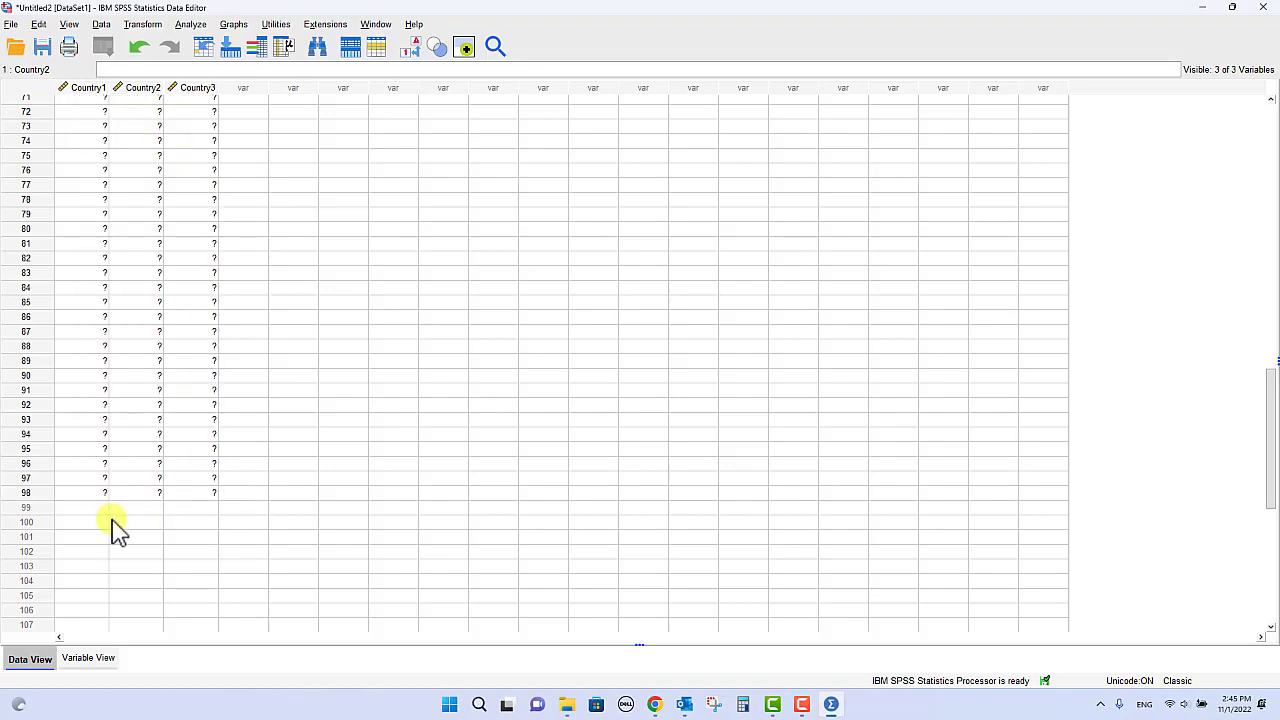
{"action": "left_click", "coordinate": [86, 508]}
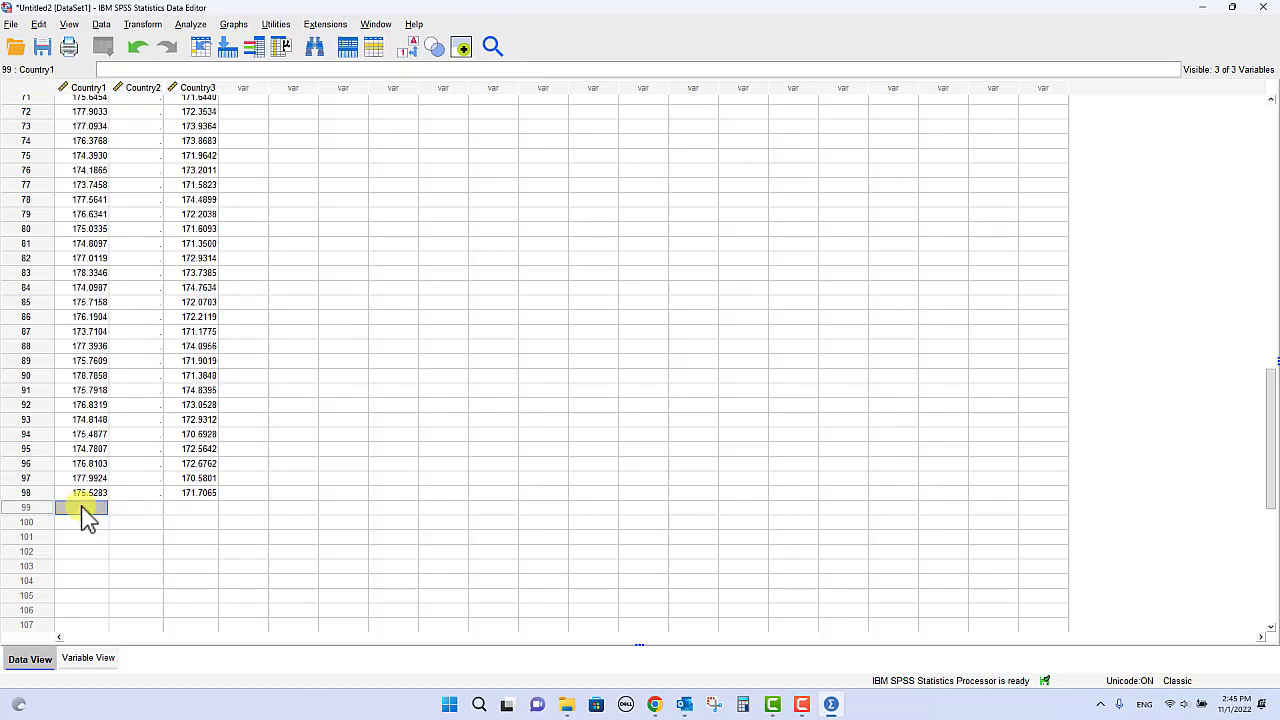
{"action": "key", "text": "ctrl+v"}
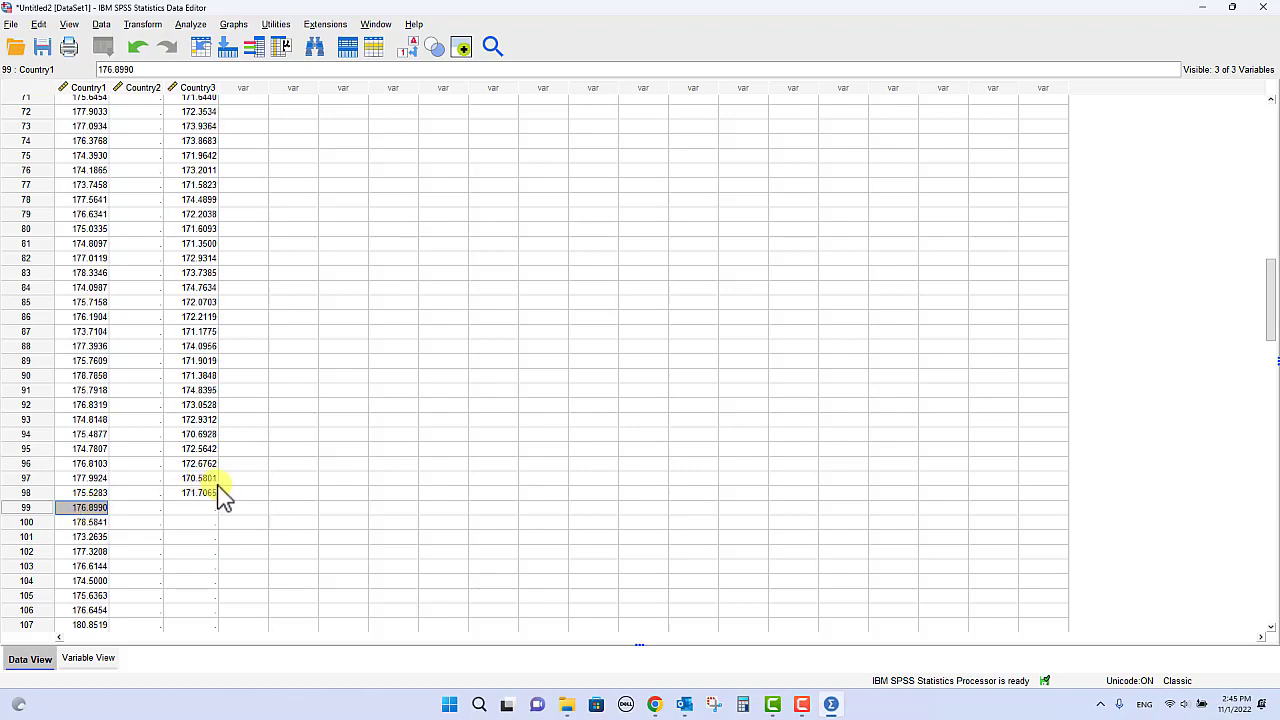
- Cut the Country3 heights and paste them under Country1 starting at row 197
{"action": "scroll", "coordinate": [228, 485], "scroll_direction": "up", "scroll_amount": 20}
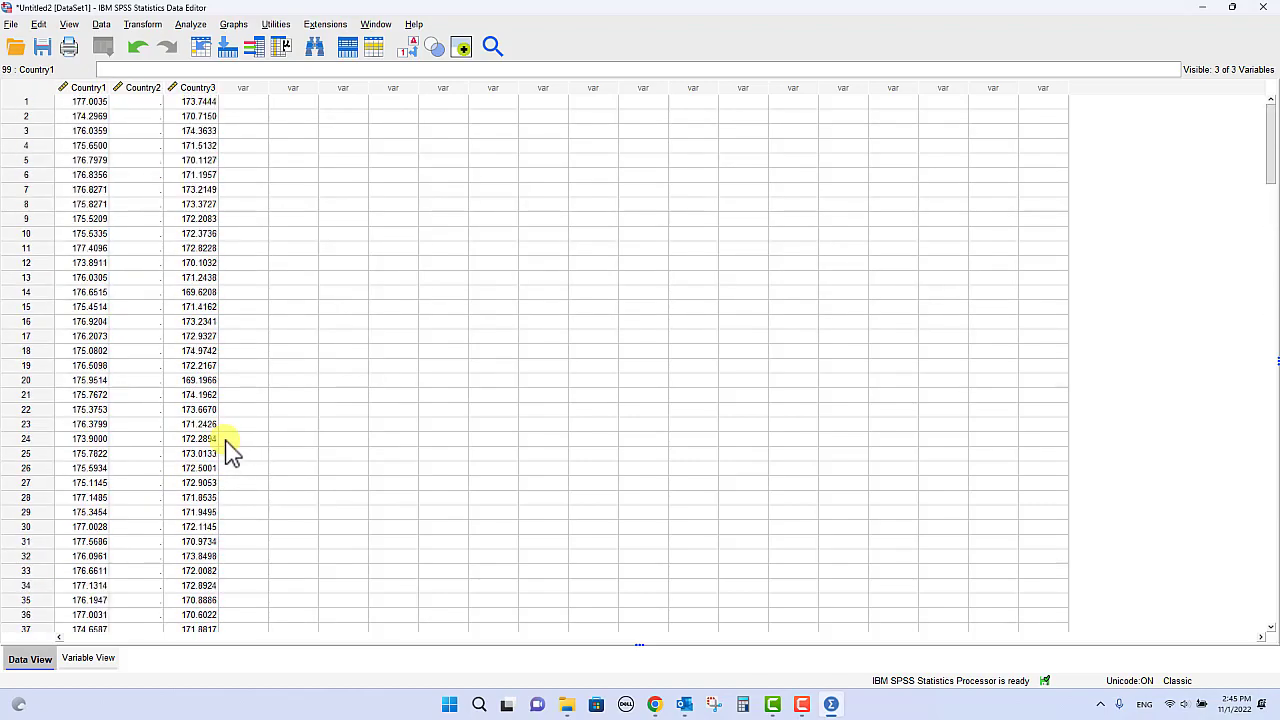
{"action": "left_click_drag", "start_coordinate": [201, 102], "coordinate": [196, 424]}
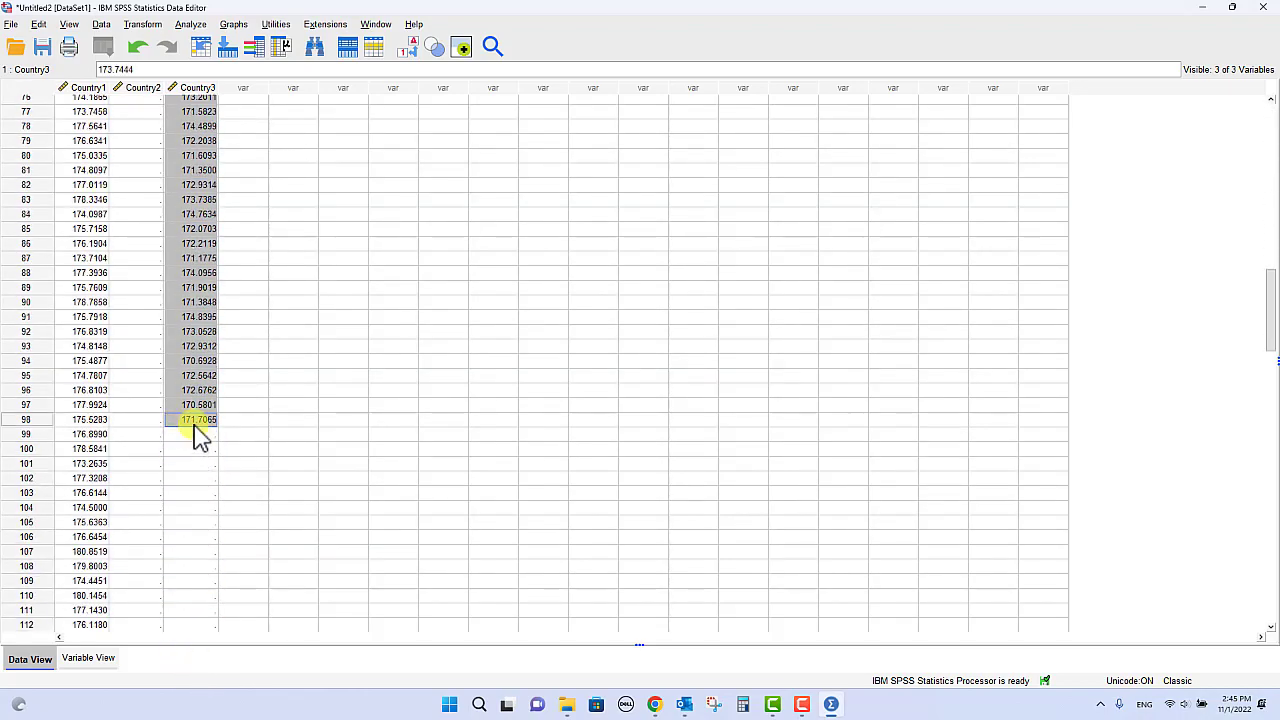
{"action": "key", "text": "Delete"}
{"action": "scroll", "coordinate": [120, 595], "scroll_direction": "down", "scroll_amount": 20}
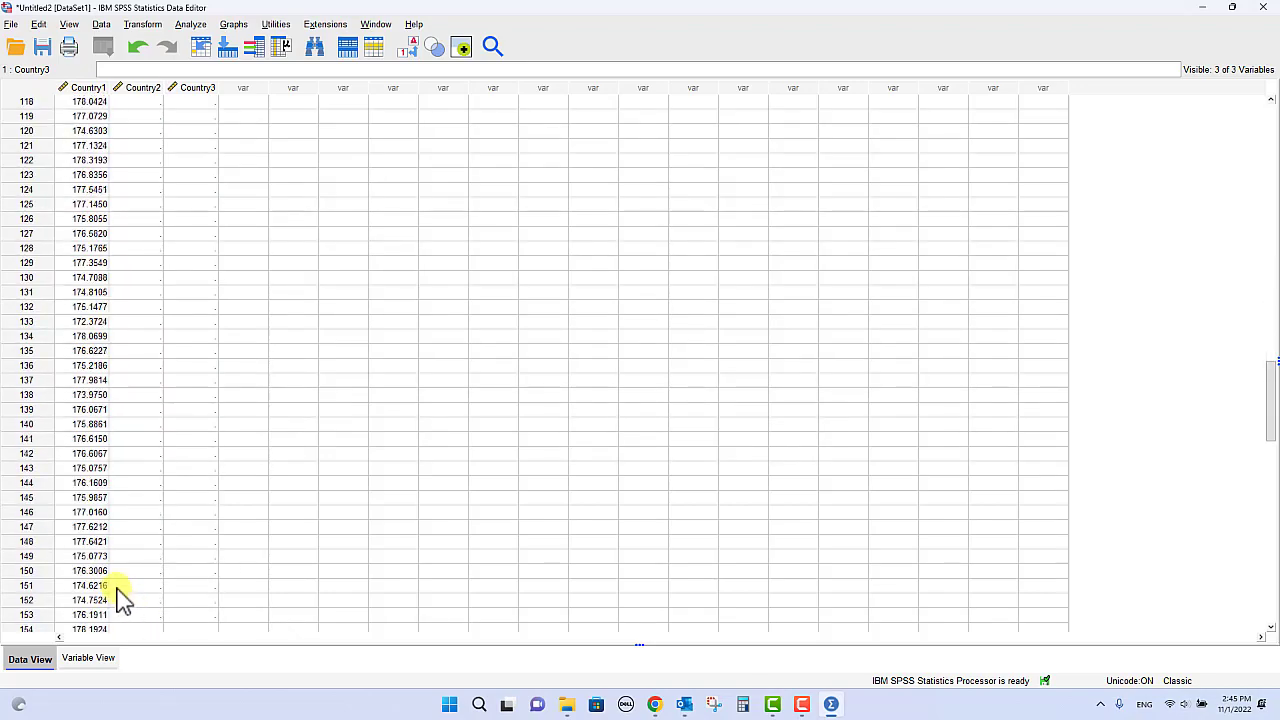
{"action": "scroll", "coordinate": [116, 590], "scroll_direction": "down", "scroll_amount": 15}
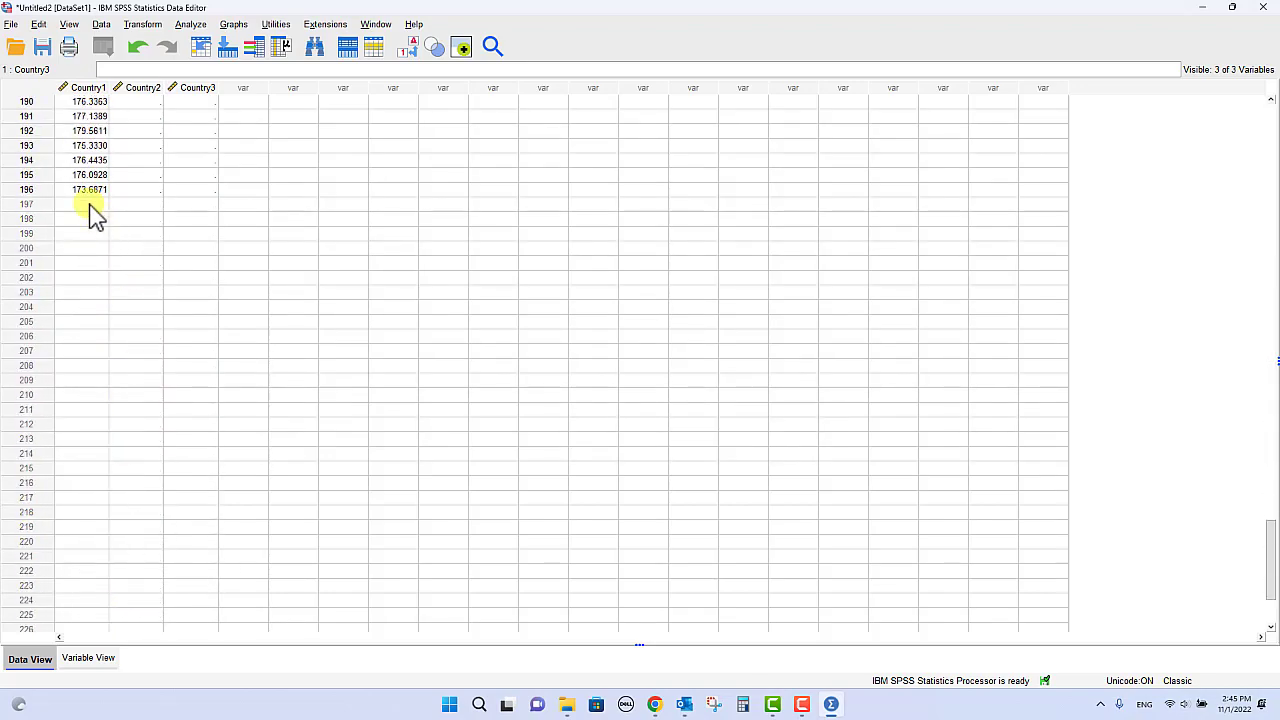
{"action": "left_click", "coordinate": [88, 206]}
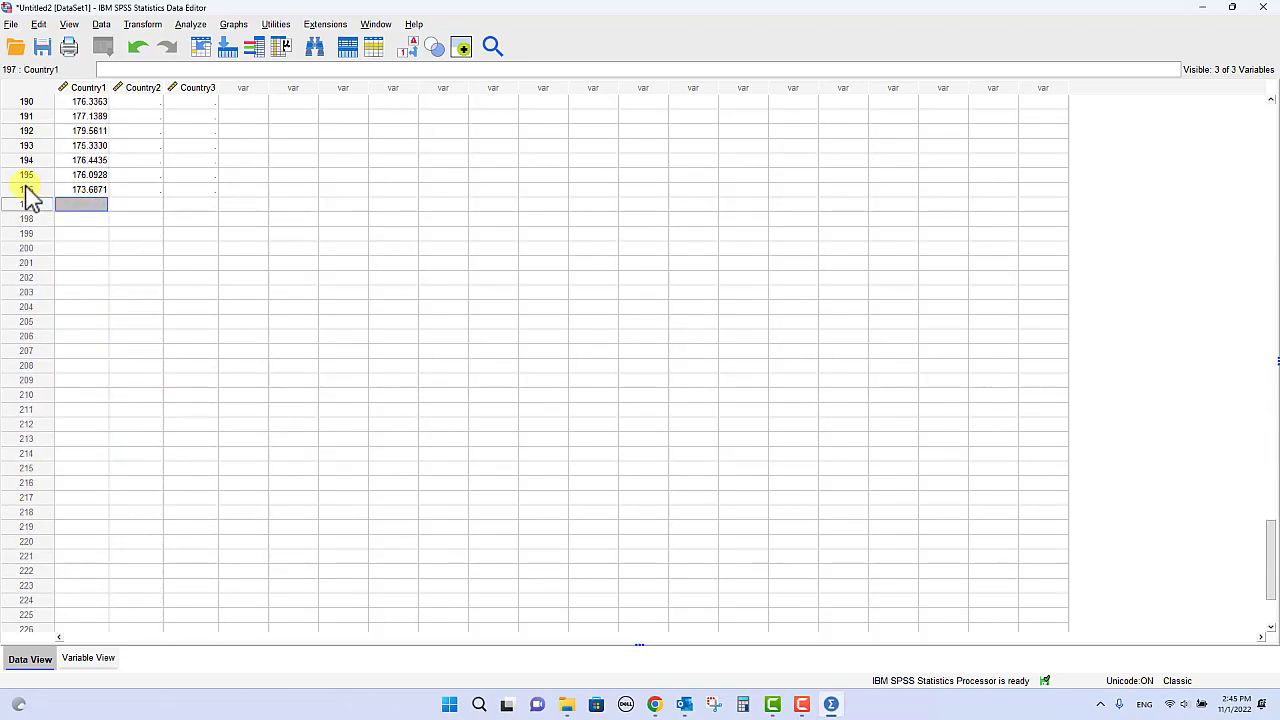
{"action": "key", "text": "ctrl+v"}
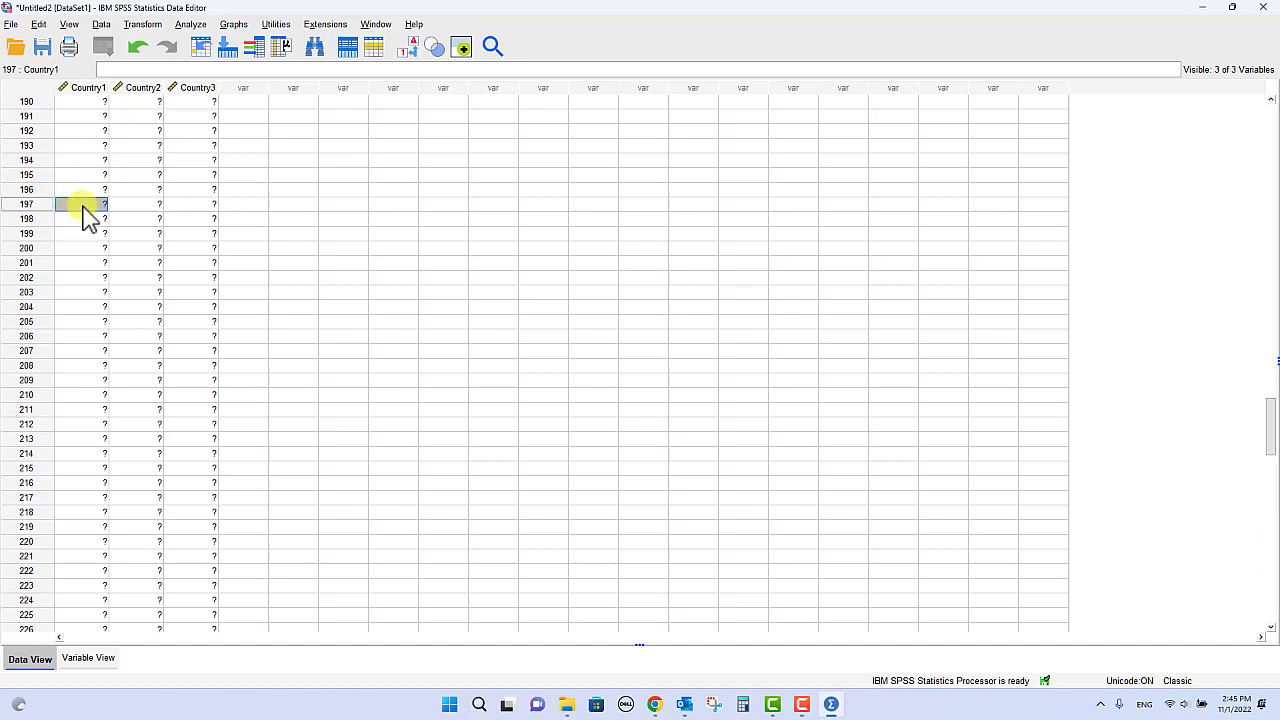
{"action": "scroll", "coordinate": [154, 243], "scroll_direction": "up", "scroll_amount": 20}
{"action": "scroll", "coordinate": [175, 235], "scroll_direction": "up", "scroll_amount": 20}
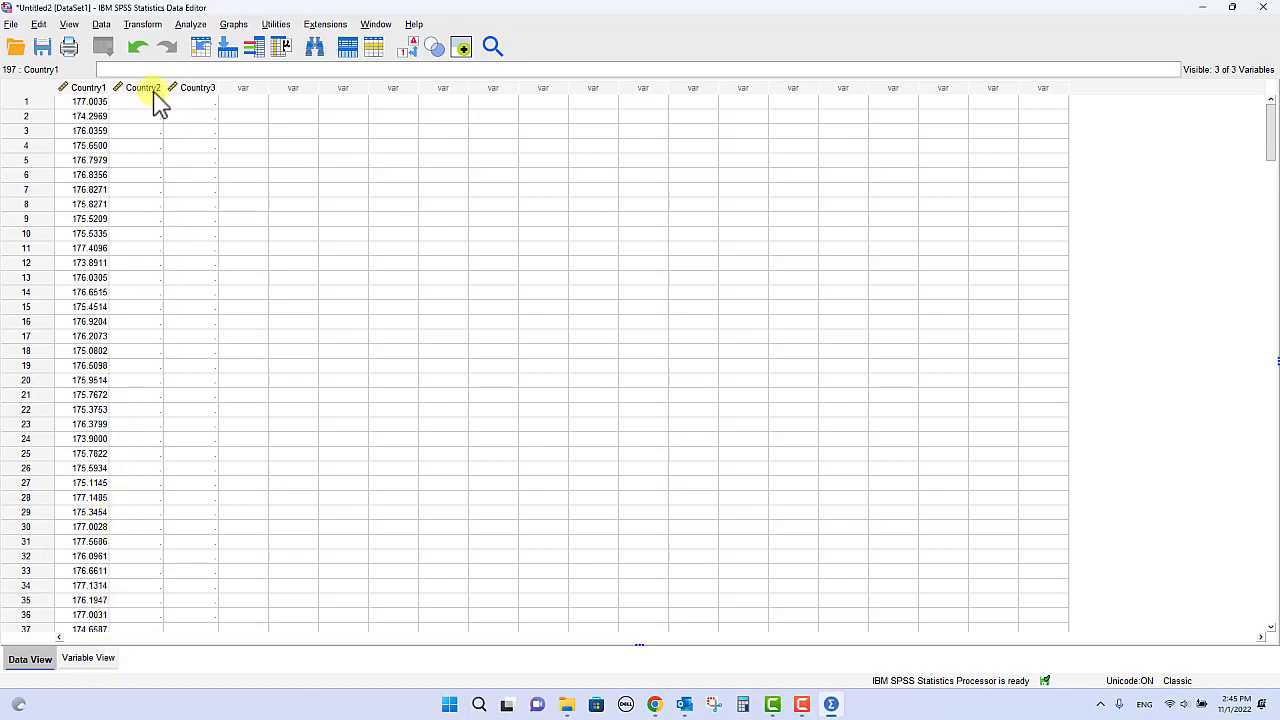
- Delete the Country3 variable in Variable View
{"action": "left_click", "coordinate": [78, 660]}
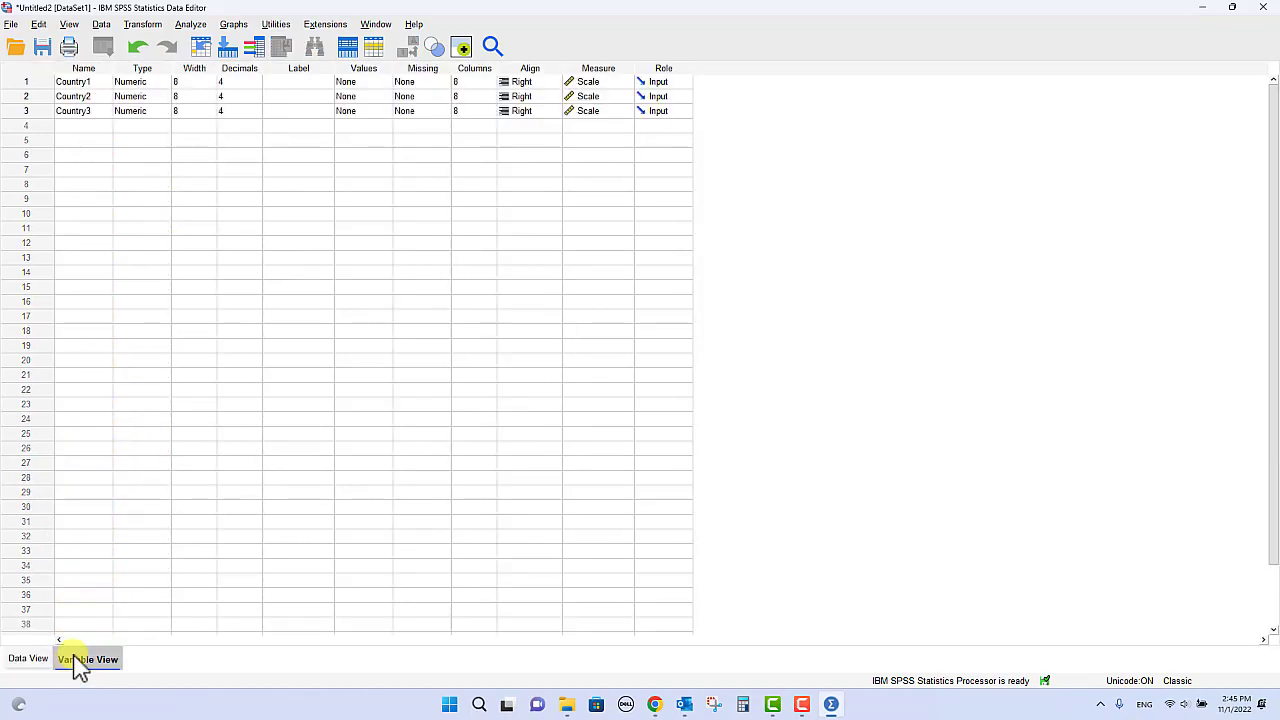
{"action": "left_click", "coordinate": [63, 111]}
{"action": "right_click", "coordinate": [64, 112]}
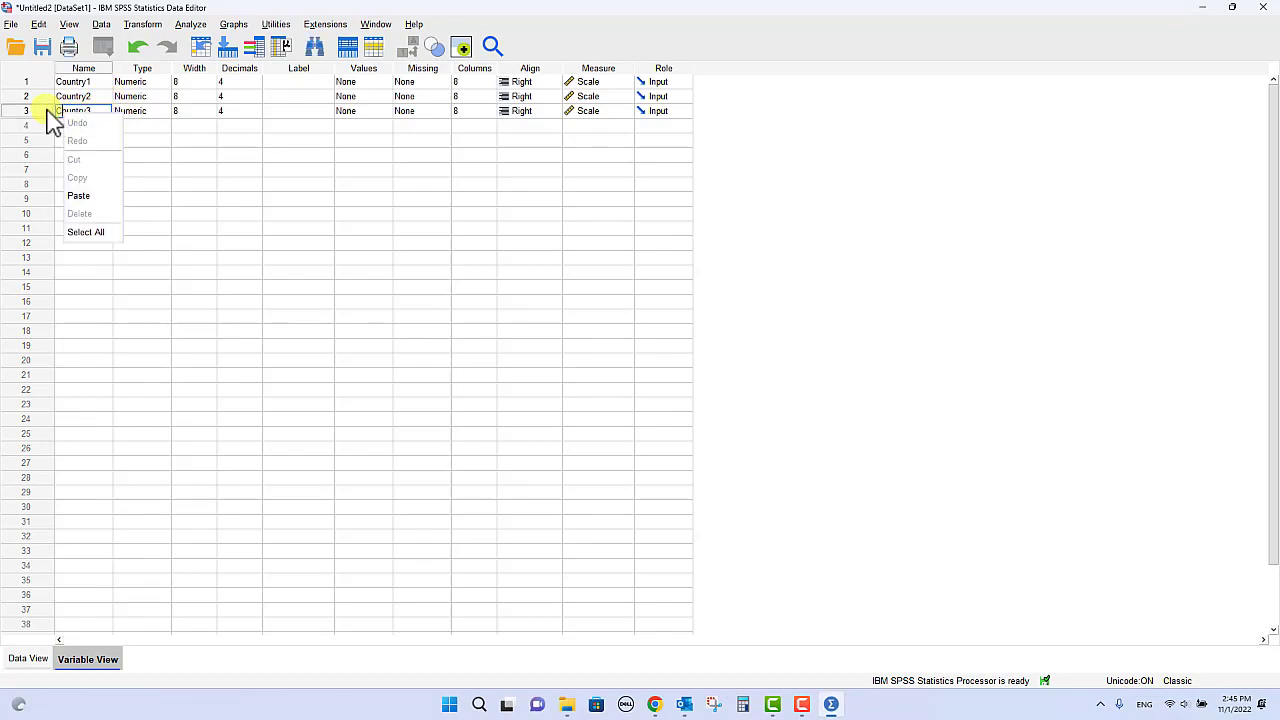
{"action": "left_click", "coordinate": [47, 111]}
{"action": "right_click", "coordinate": [52, 118]}
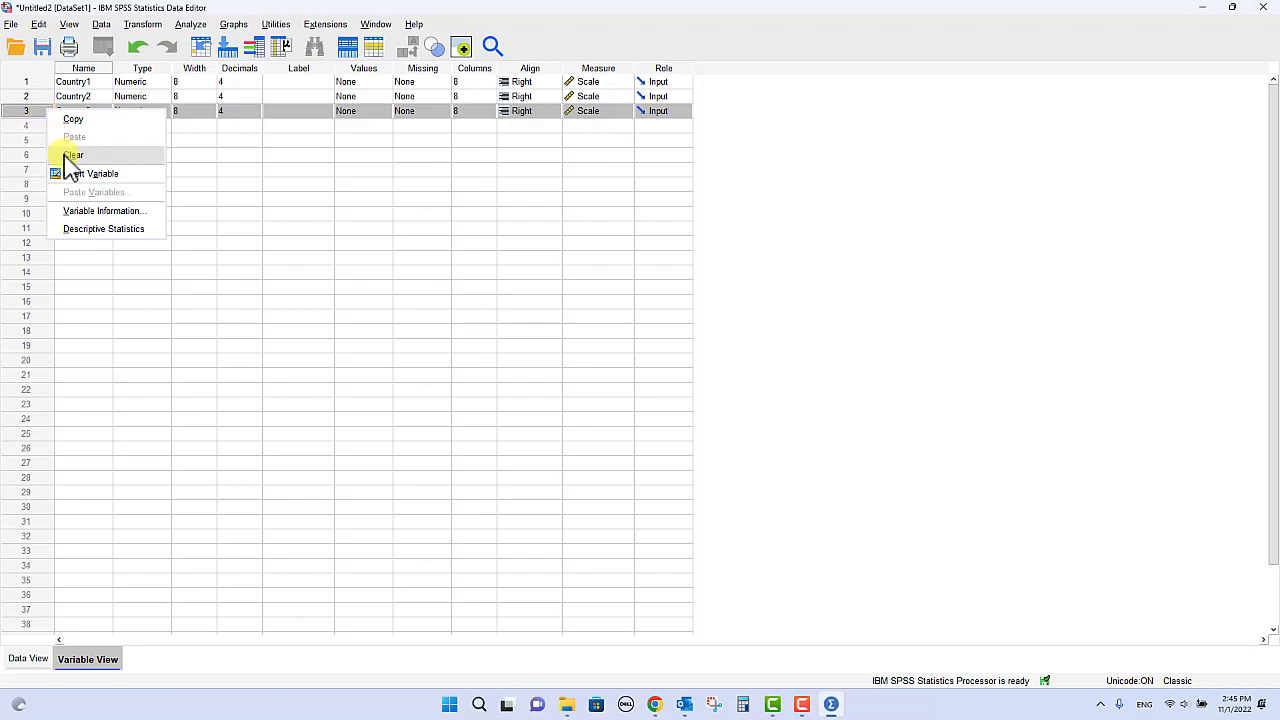
{"action": "left_click", "coordinate": [68, 158]}
- Rename Country2 to Country and Country1 to Height, then return to Data View
{"action": "left_click", "coordinate": [87, 101]}
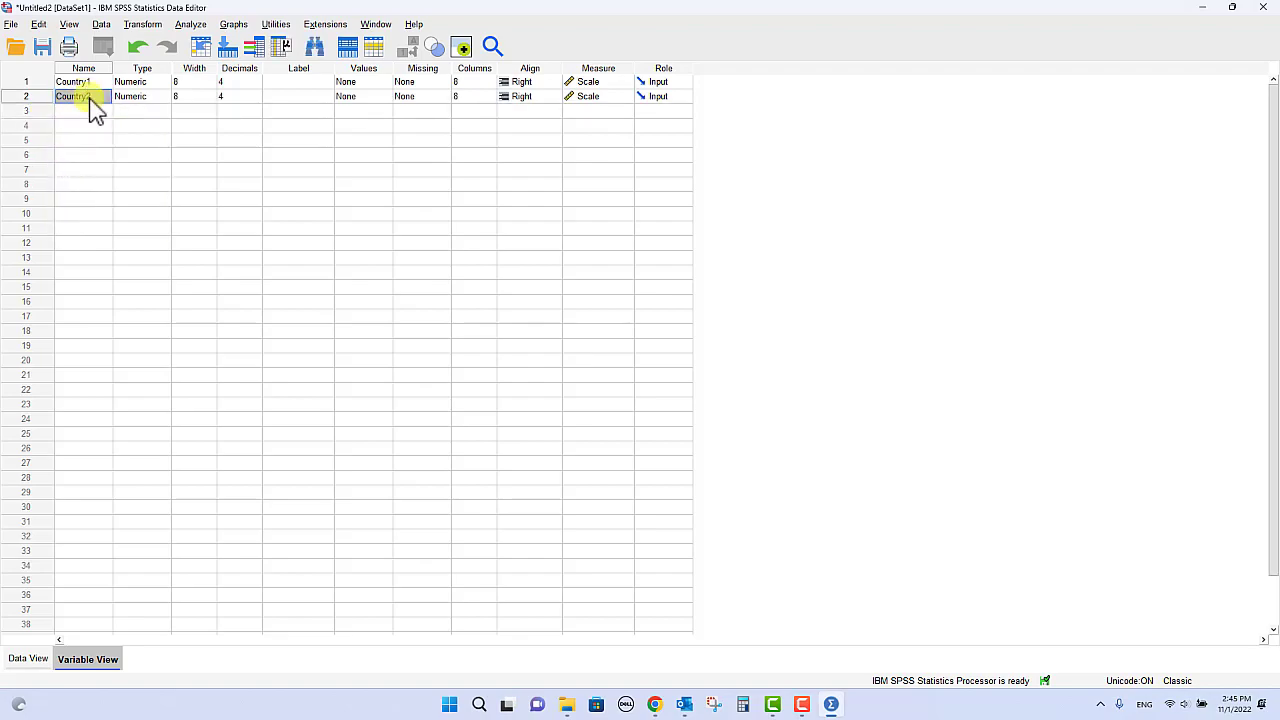
{"action": "left_click", "coordinate": [94, 101]}
{"action": "double_click", "coordinate": [88, 82]}
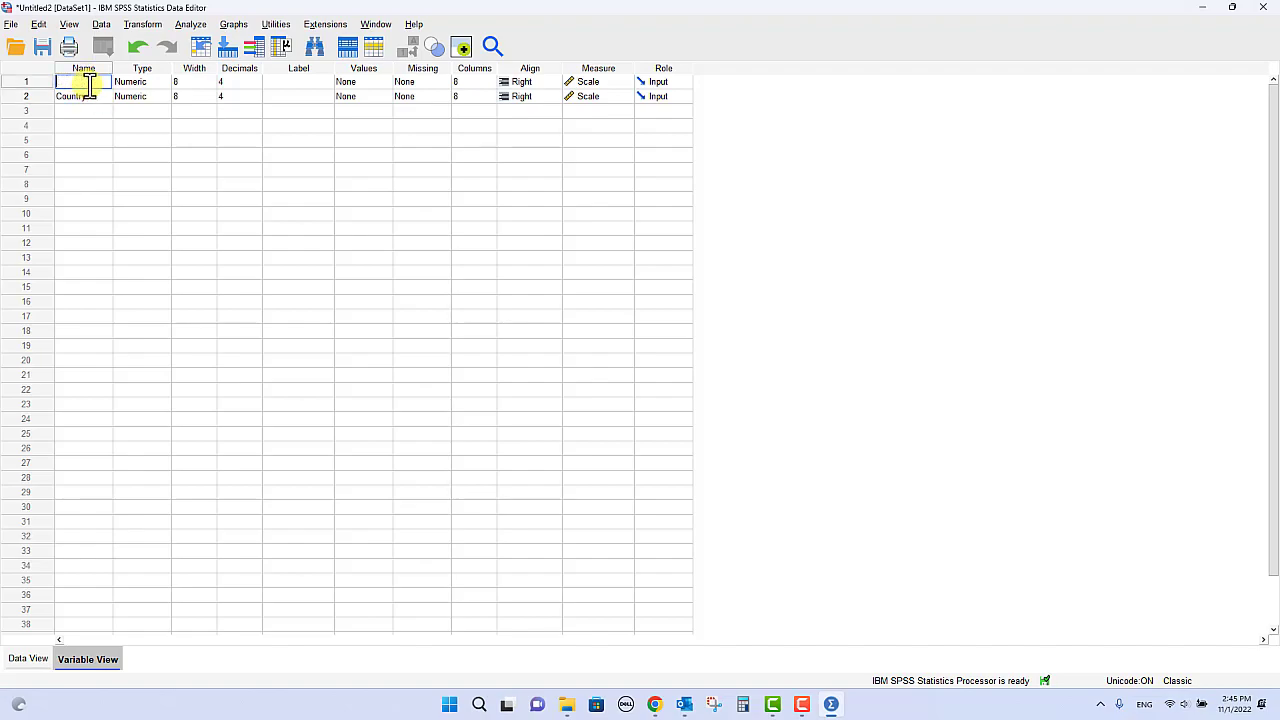
{"action": "type", "text": "Height"}
{"action": "key", "text": "Return"}
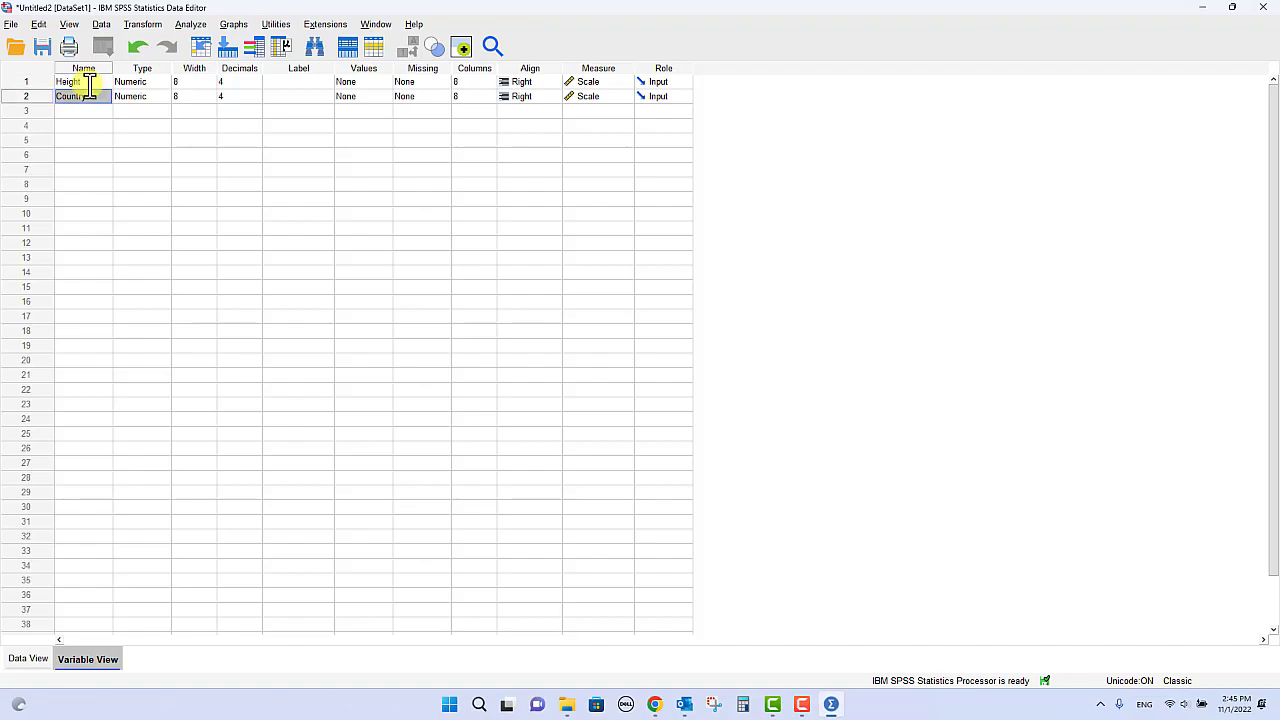
{"action": "left_click", "coordinate": [30, 659]}
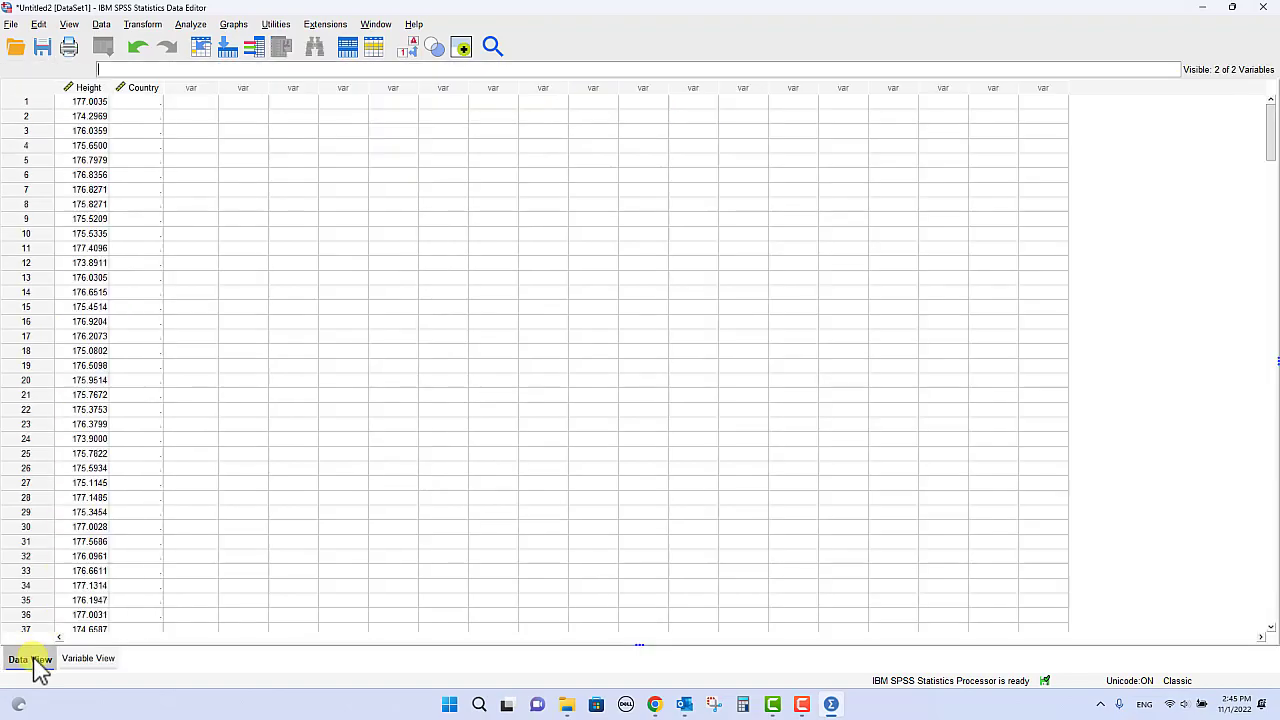
- Fill Country with code 1 for rows 1–98
{"action": "left_click", "coordinate": [140, 102]}
{"action": "type", "text": "1"}
{"action": "key", "text": "Return"}
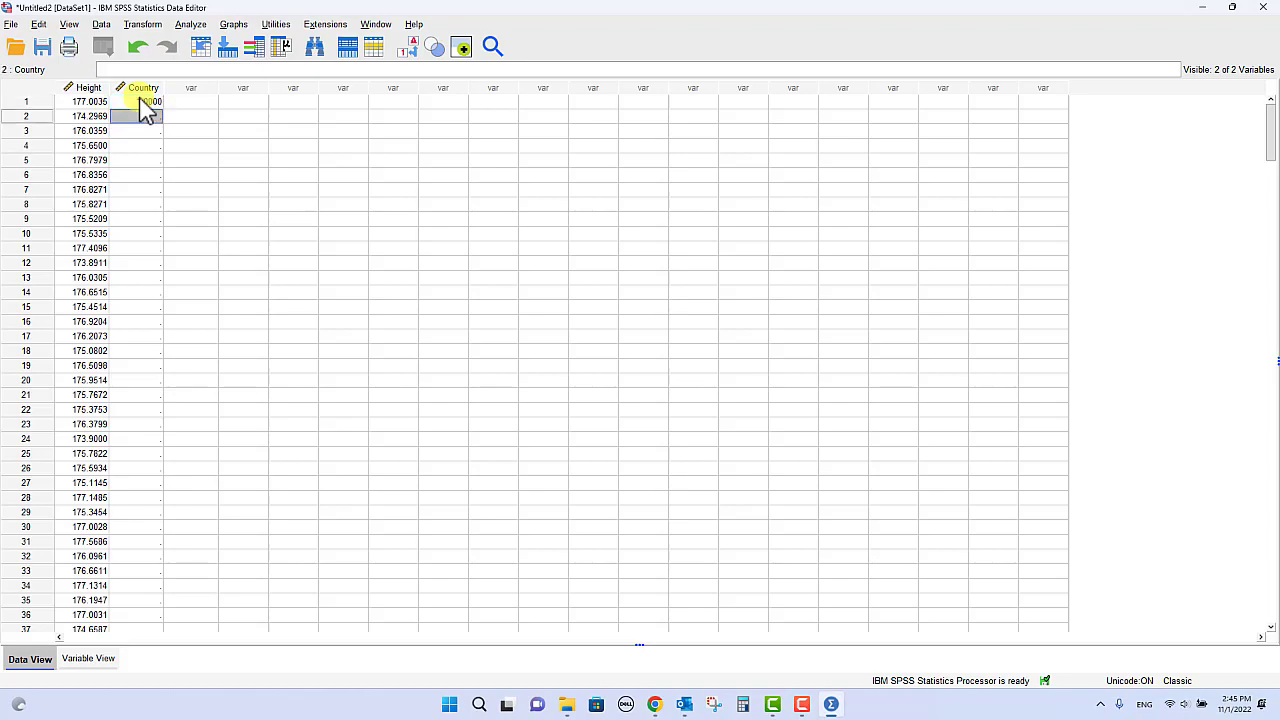
{"action": "left_click", "coordinate": [140, 103]}
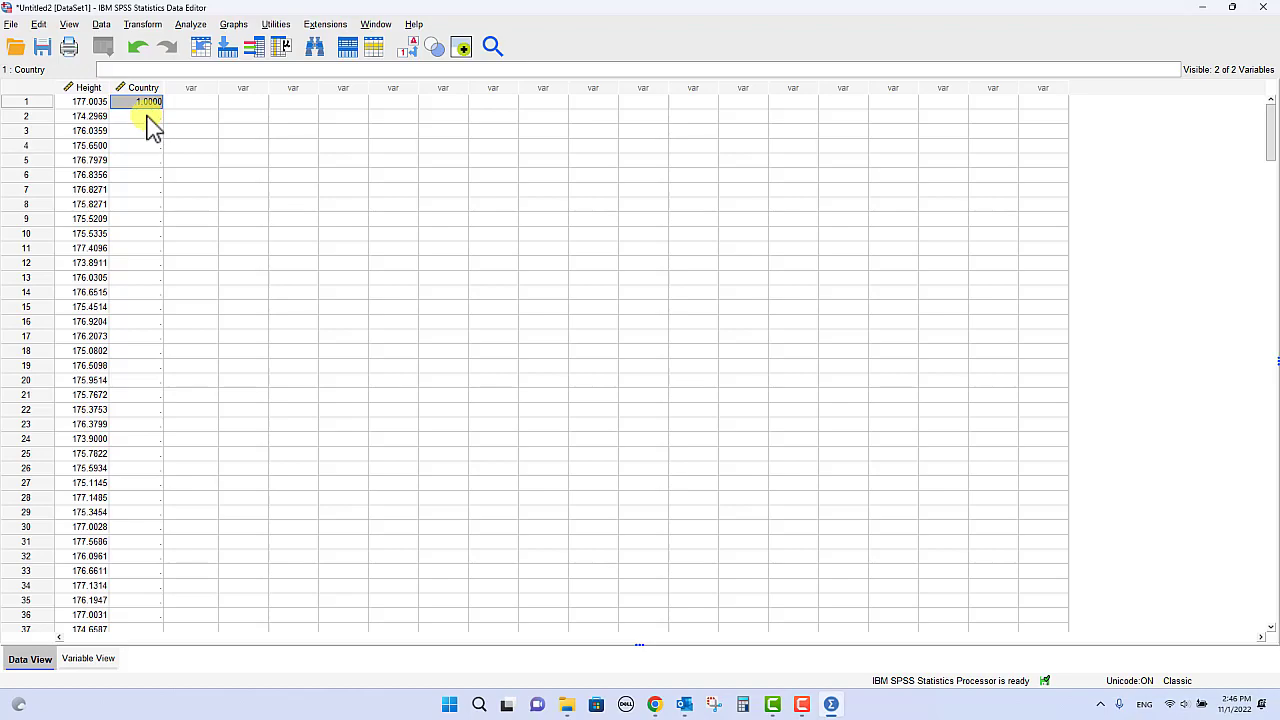
{"action": "left_click_drag", "start_coordinate": [148, 125], "coordinate": [119, 558]}
{"action": "type", "text": "1.0000"}
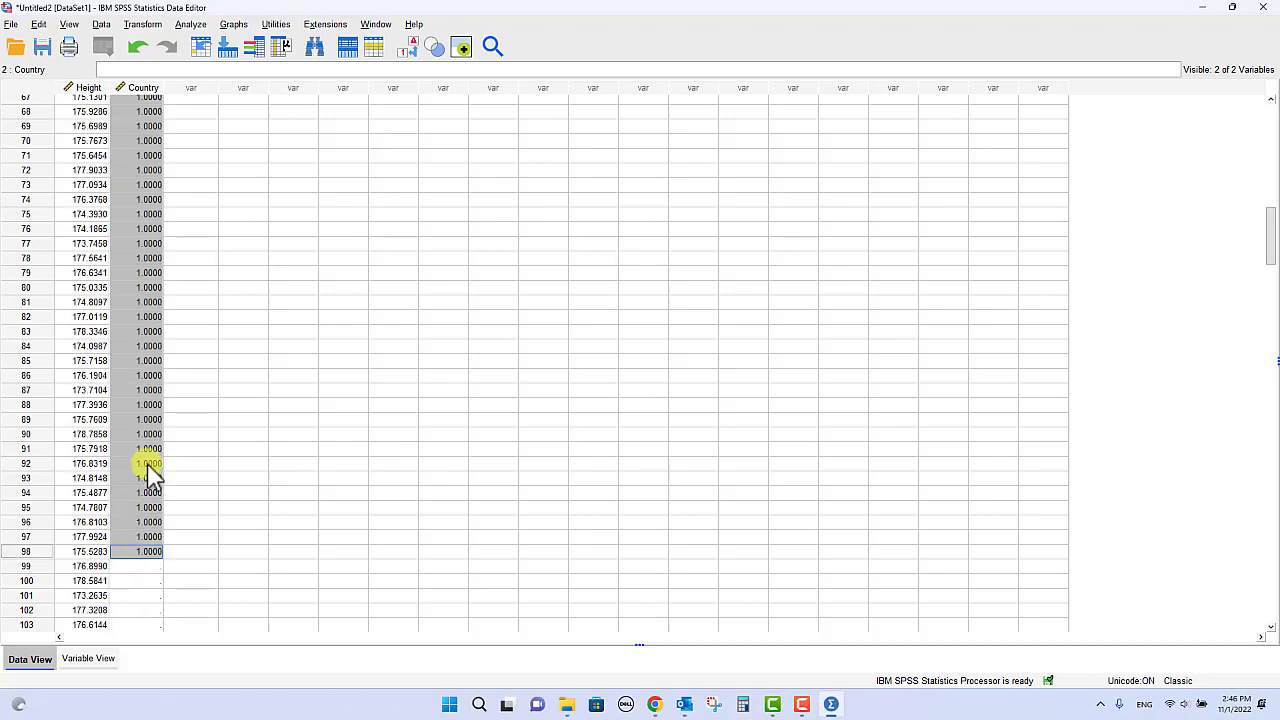
- Fill Country with code 2 for rows 99–196
{"action": "left_click", "coordinate": [141, 566]}
{"action": "type", "text": "2"}
{"action": "key", "text": "Return"}
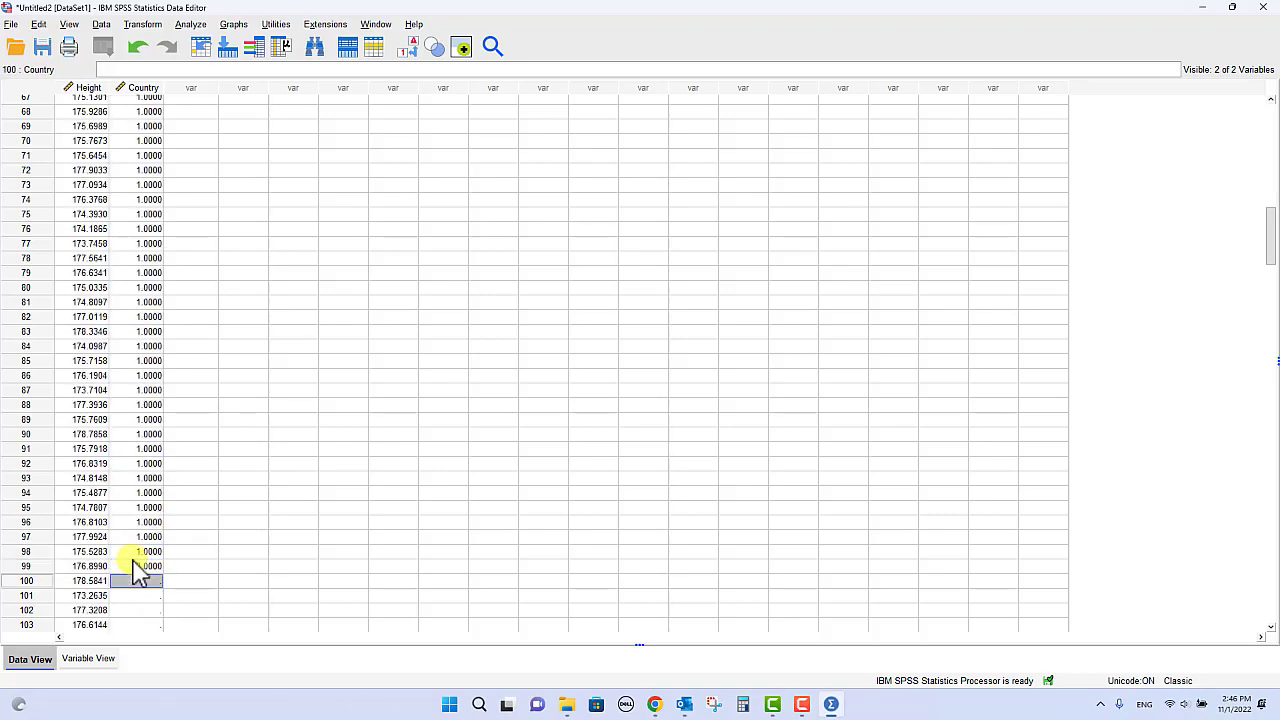
{"action": "left_click", "coordinate": [150, 567]}
{"action": "scroll", "coordinate": [160, 480], "scroll_direction": "down", "scroll_amount": 6}
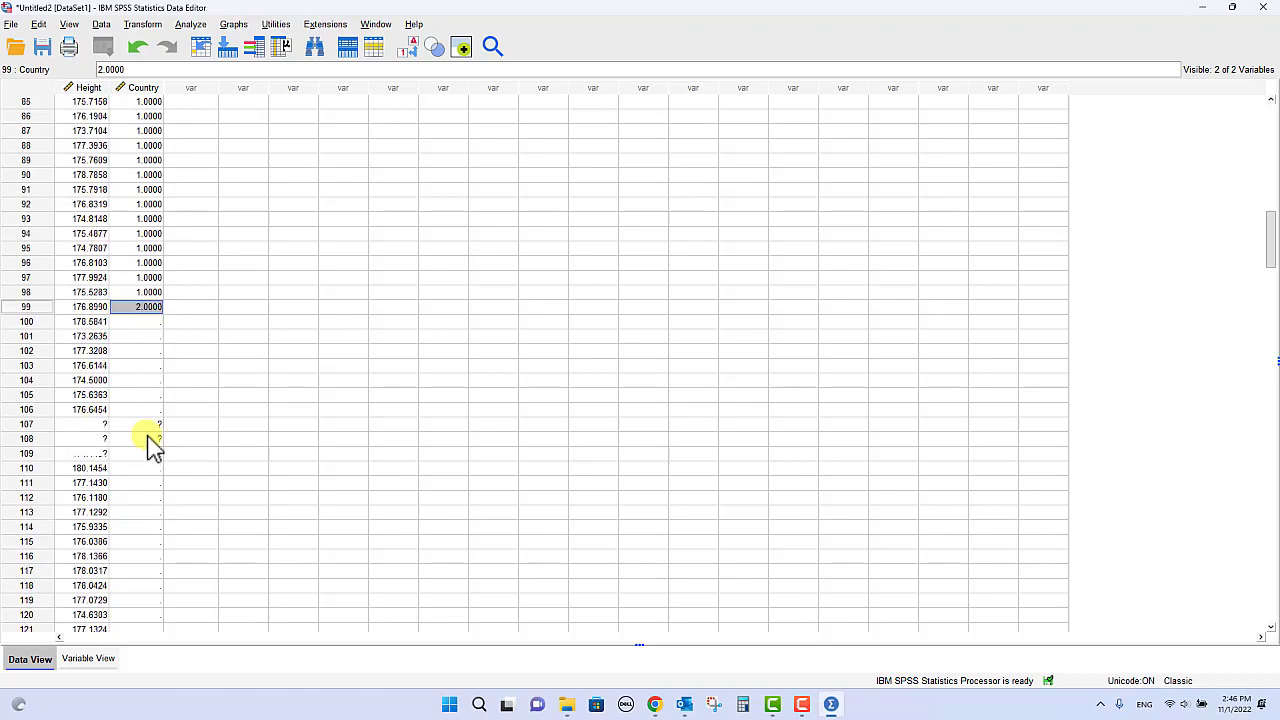
{"action": "left_click", "coordinate": [135, 320]}
{"action": "left_click_drag", "start_coordinate": [136, 338], "coordinate": [165, 352]}
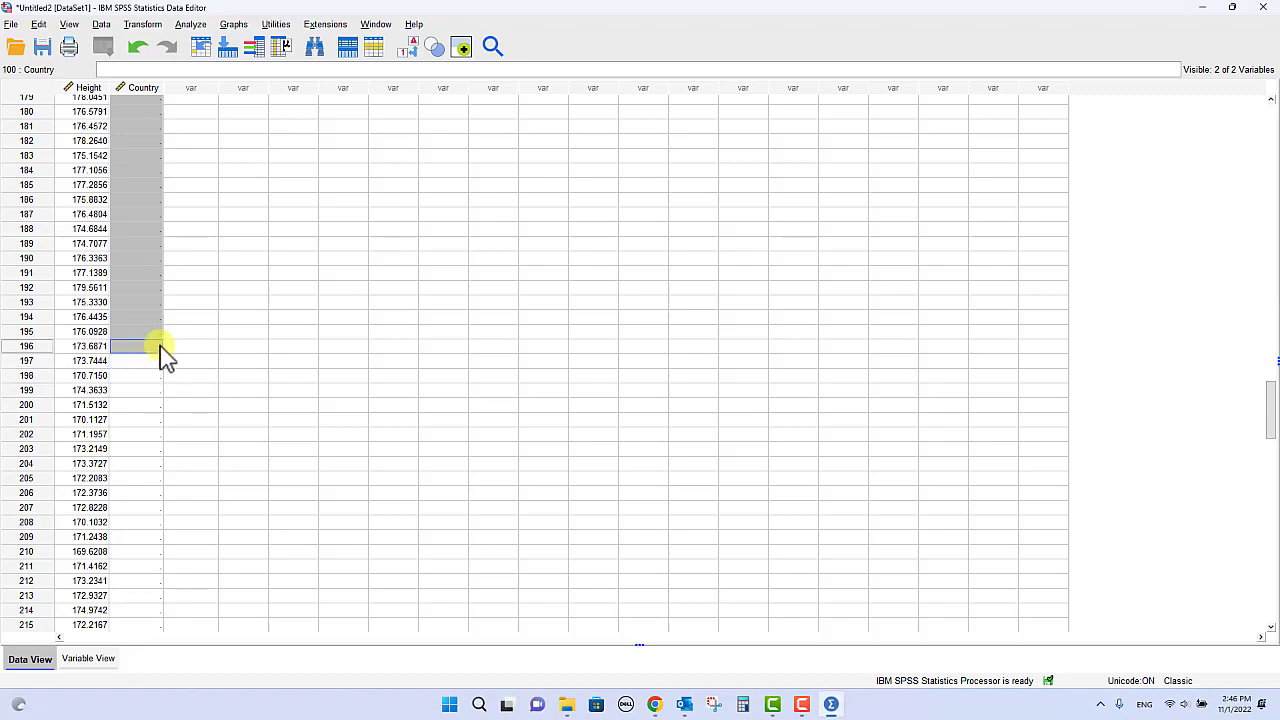
{"action": "key", "text": "ctrl+v"}
- Fill Country with code 3 for rows 197–294
{"action": "left_click", "coordinate": [143, 362]}
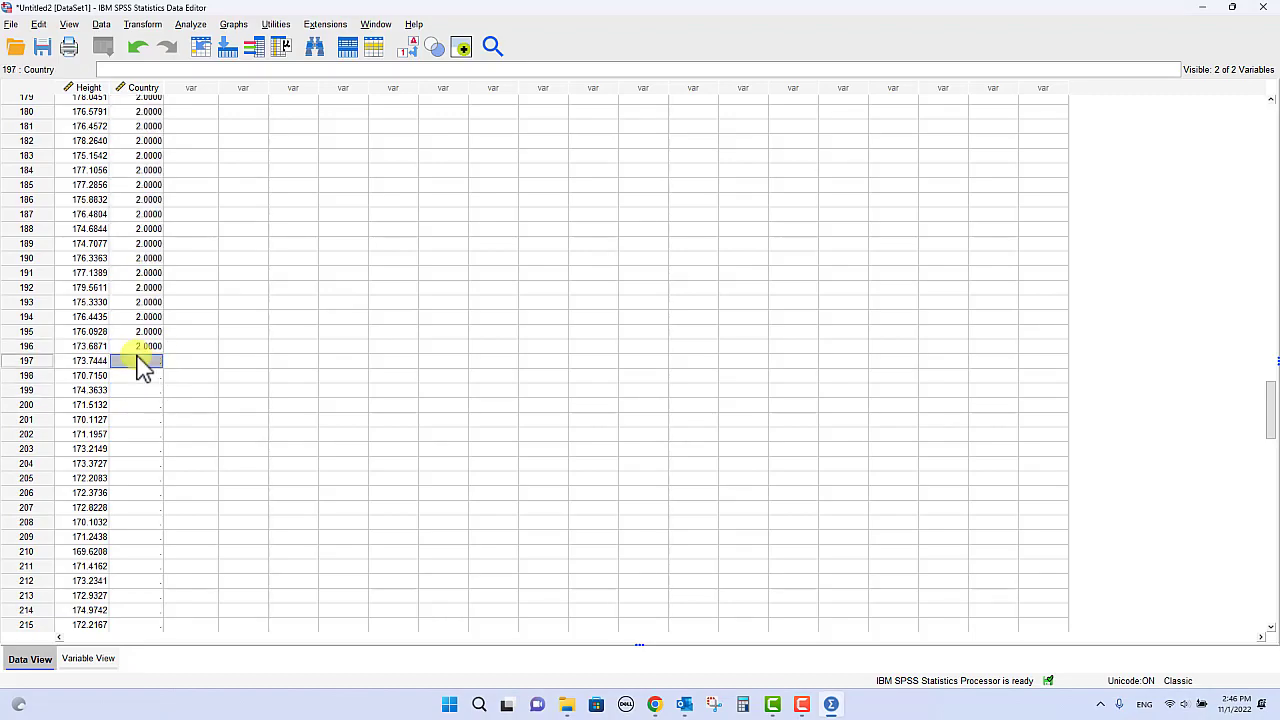
{"action": "type", "text": "3"}
{"action": "key", "text": "Return"}
{"action": "left_click", "coordinate": [136, 360]}
{"action": "left_click_drag", "start_coordinate": [148, 378], "coordinate": [139, 423]}
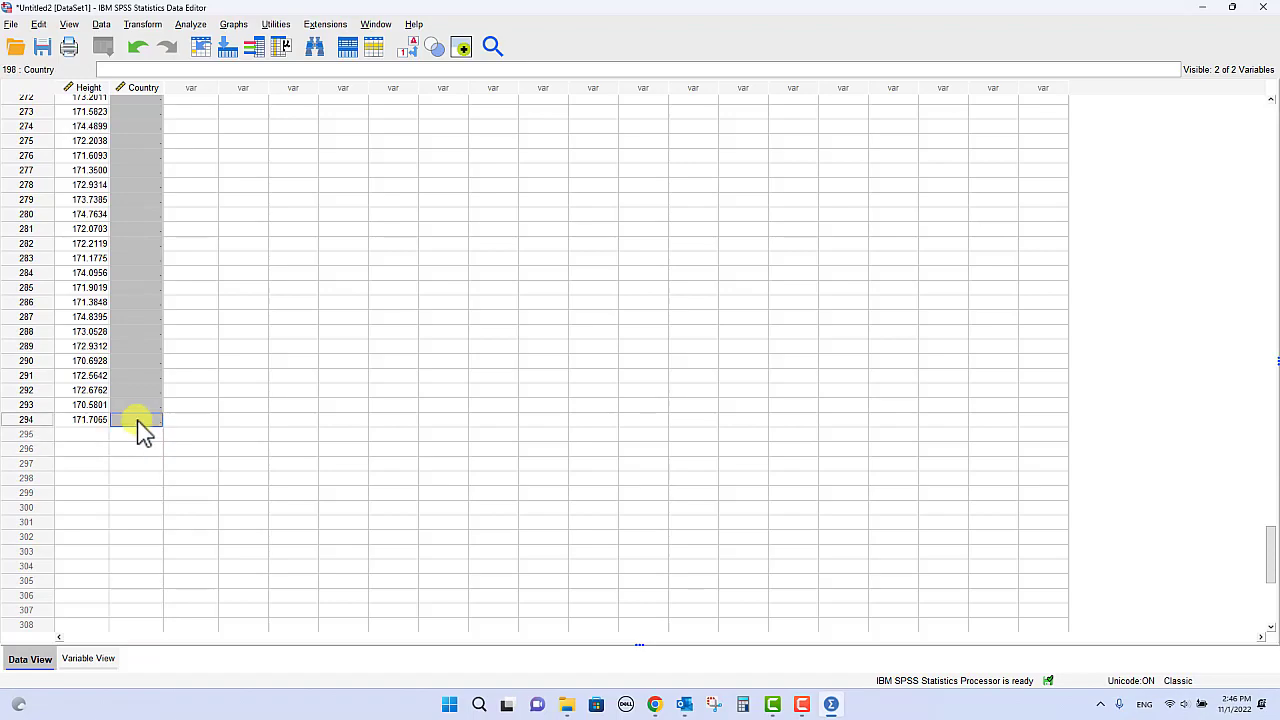
{"action": "type", "text": "3.0000"}
{"action": "scroll", "coordinate": [229, 343], "scroll_direction": "up", "scroll_amount": 15}
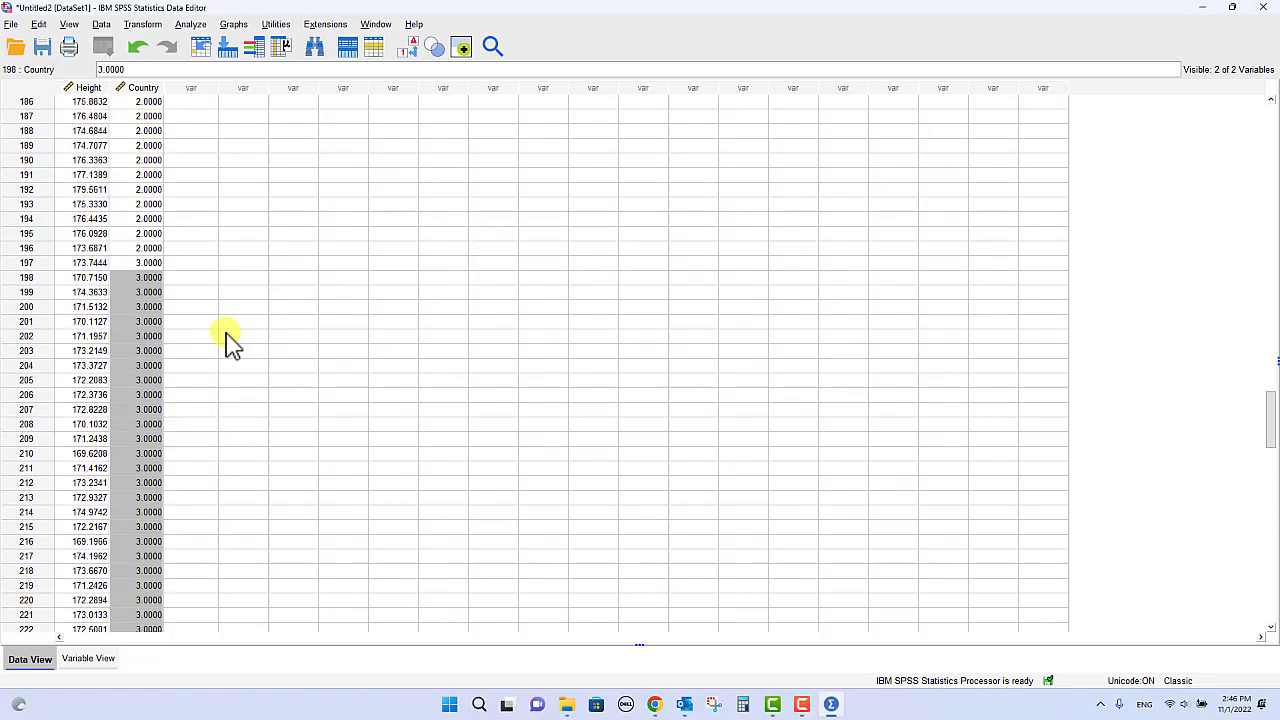
{"action": "scroll", "coordinate": [229, 343], "scroll_direction": "up", "scroll_amount": 20}
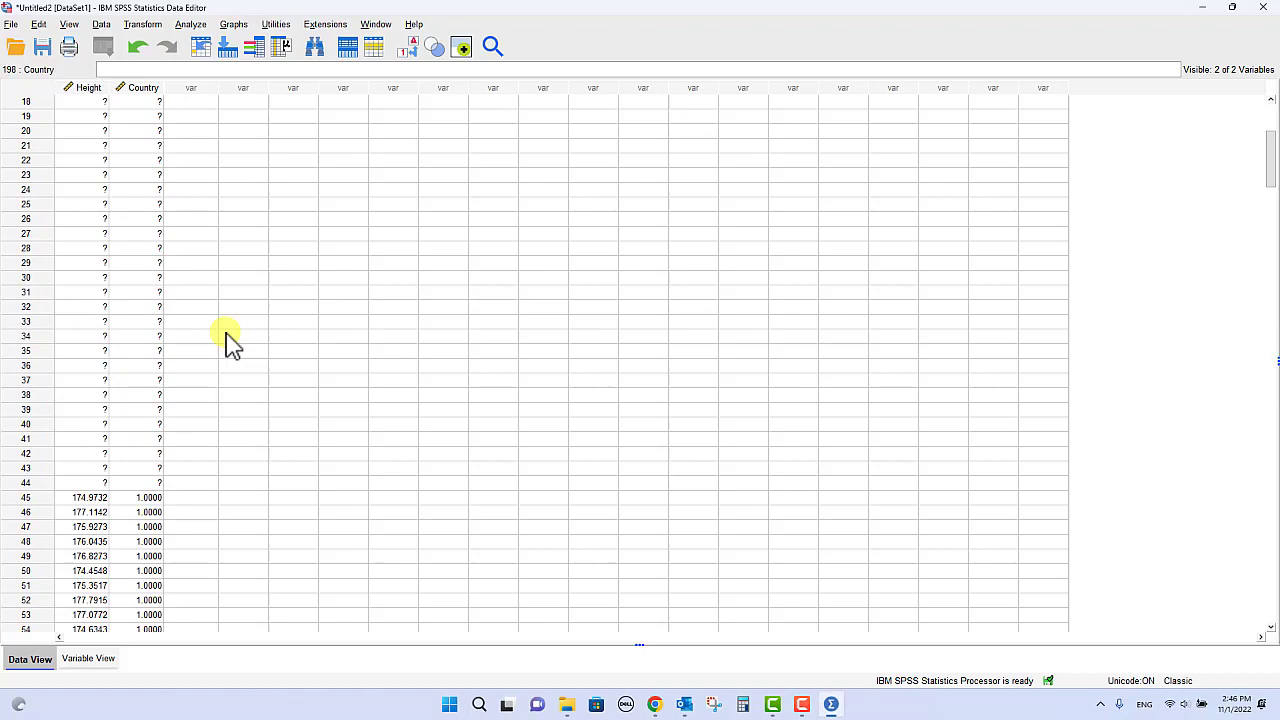
{"action": "scroll", "coordinate": [229, 343], "scroll_direction": "up", "scroll_amount": 6}
{"action": "left_click", "coordinate": [140, 101]}
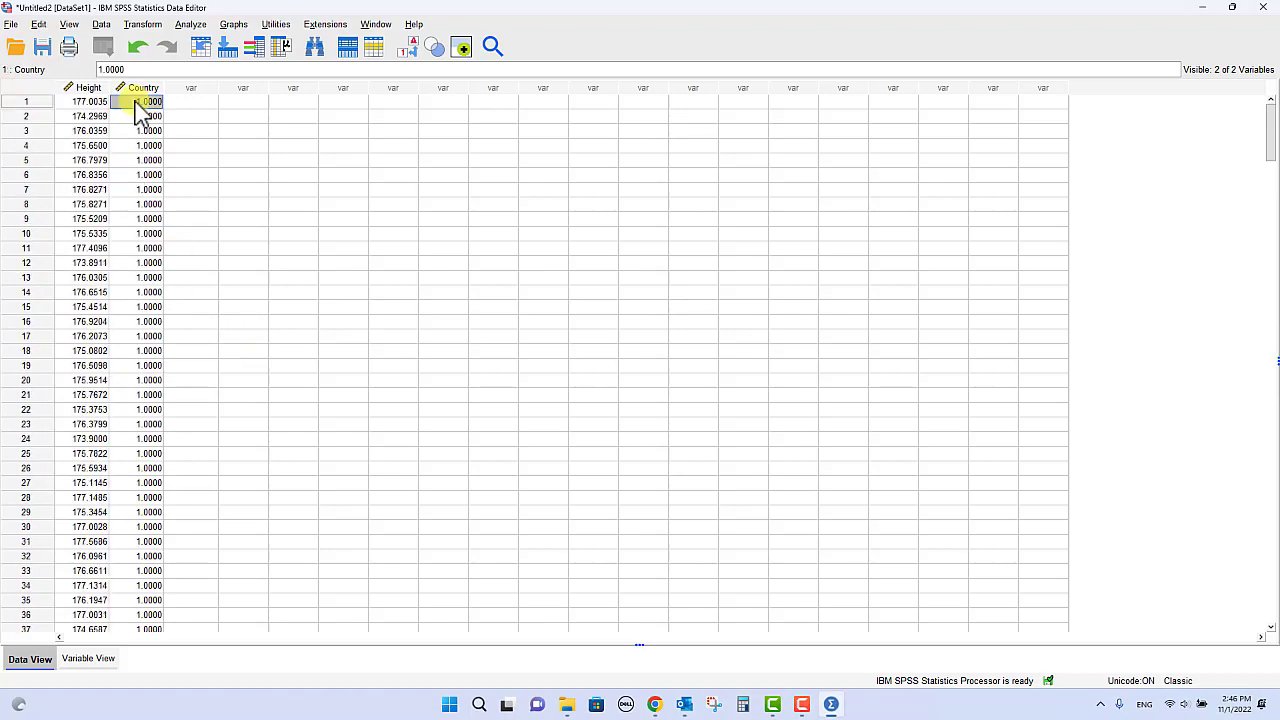
{"action": "left_click", "coordinate": [192, 24]}
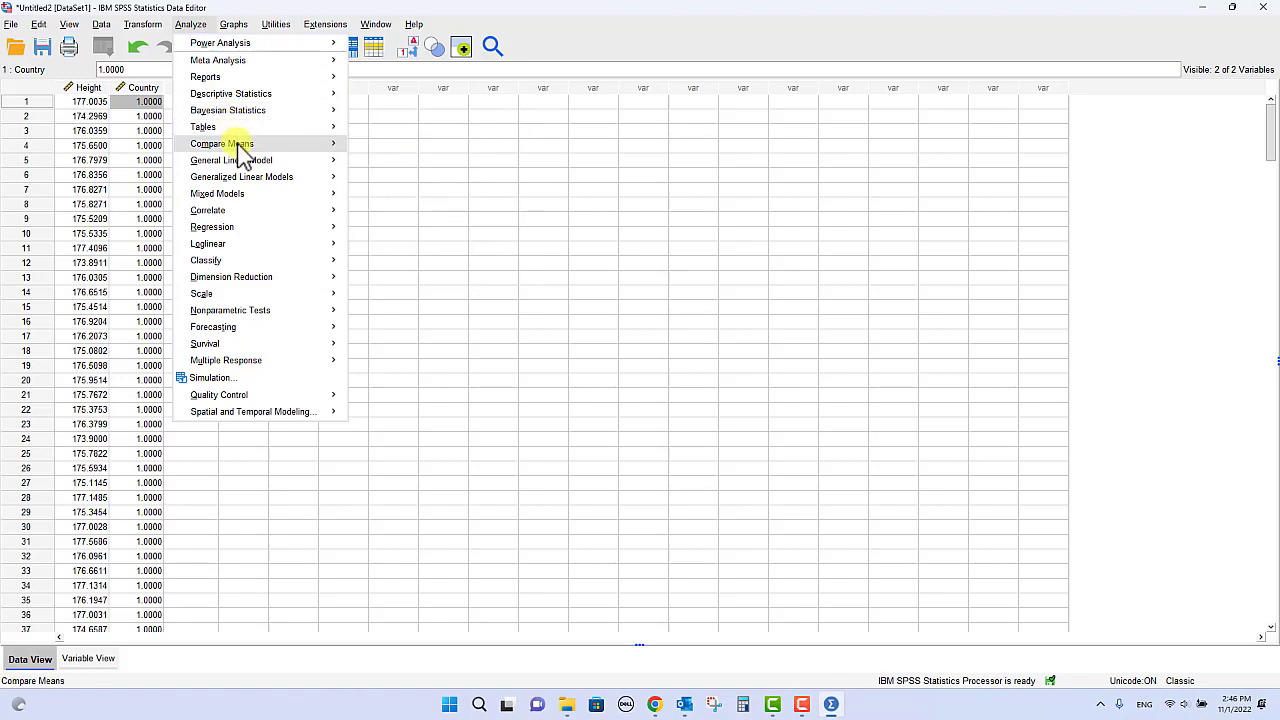
- Run One-Way ANOVA with Height as dependent, Country as factor, and Descriptive statistics enabled
{"action": "mouse_move", "coordinate": [238, 148]}
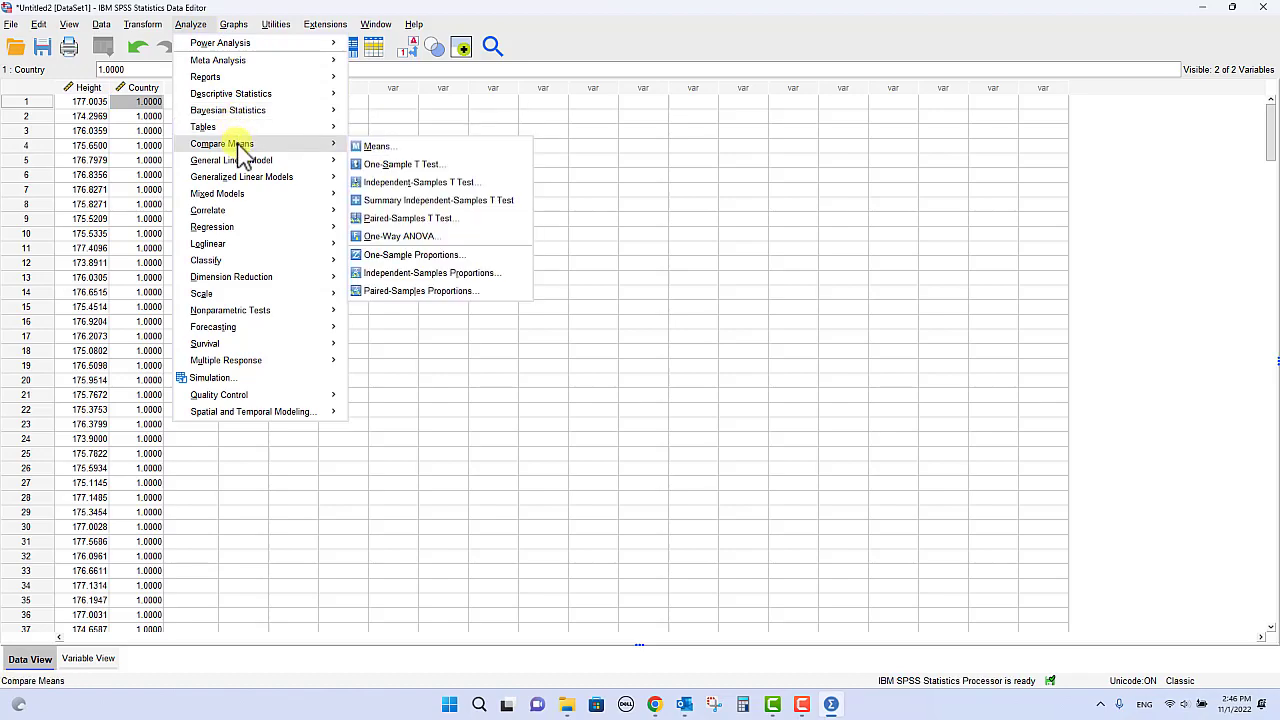
{"action": "left_click", "coordinate": [404, 240]}
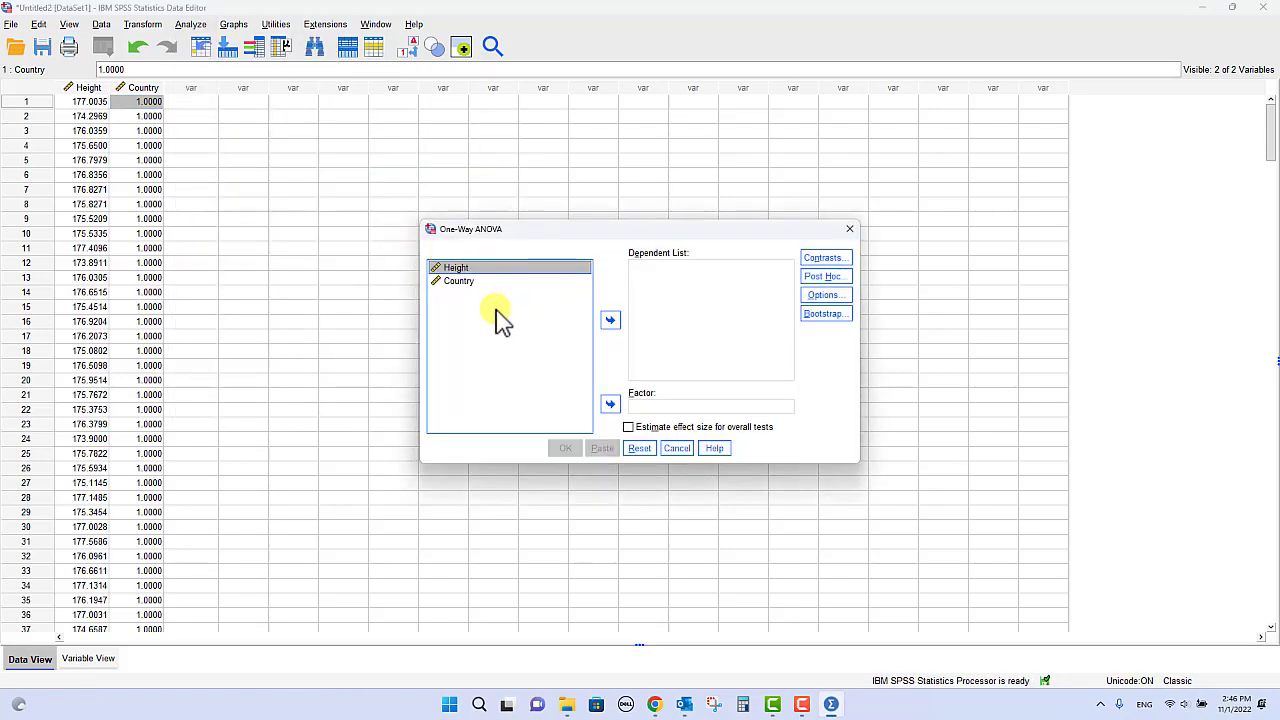
{"action": "left_click", "coordinate": [610, 321]}
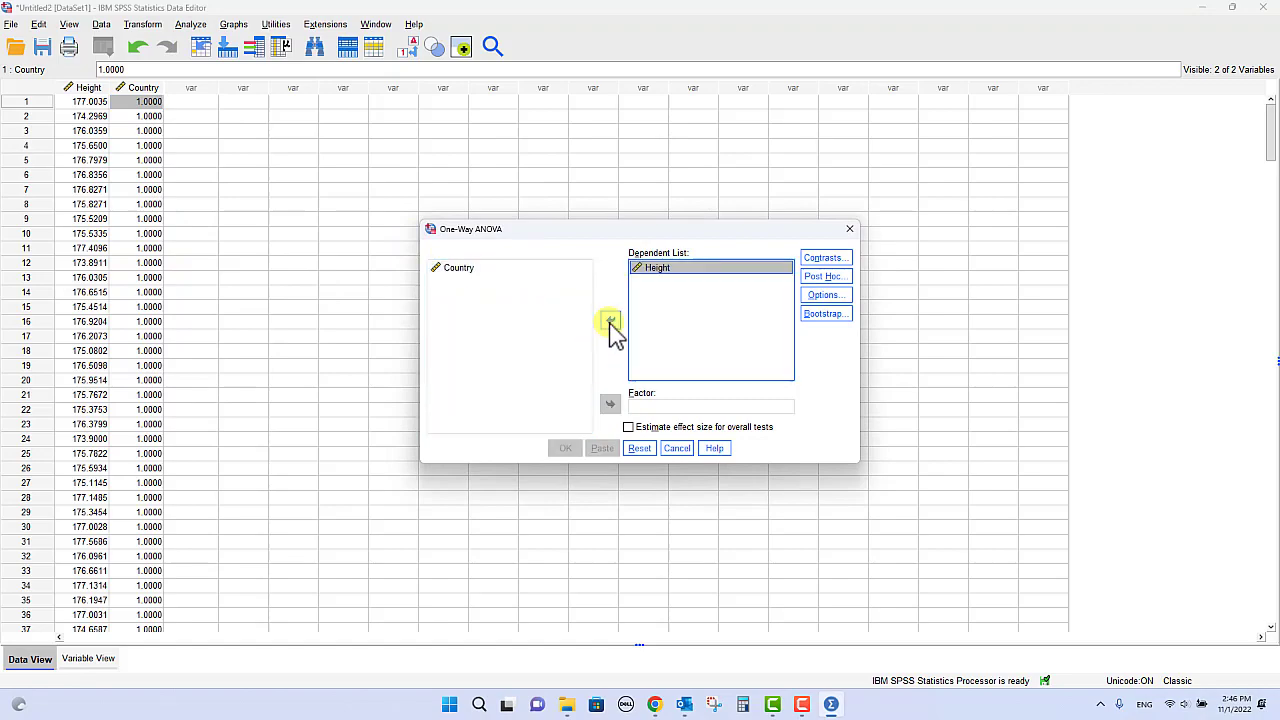
{"action": "left_click", "coordinate": [460, 272]}
{"action": "left_click", "coordinate": [609, 404]}
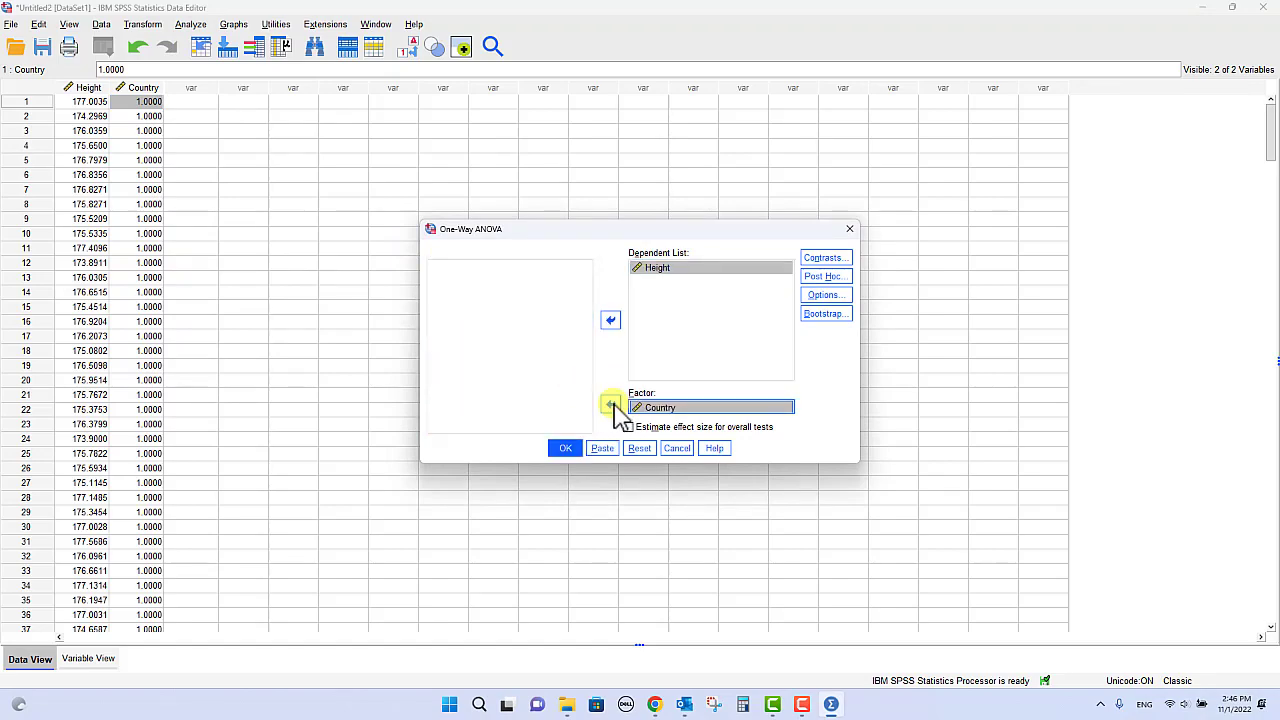
{"action": "left_click", "coordinate": [826, 295]}
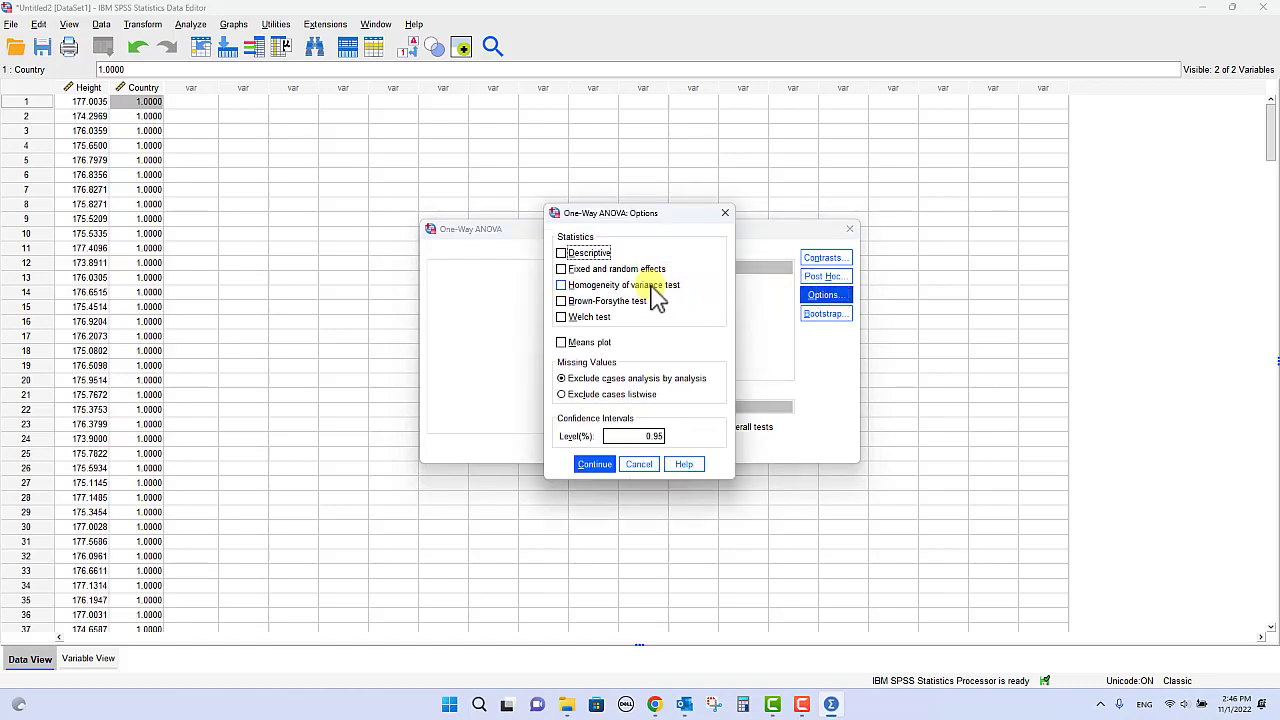
{"action": "left_click", "coordinate": [562, 253]}
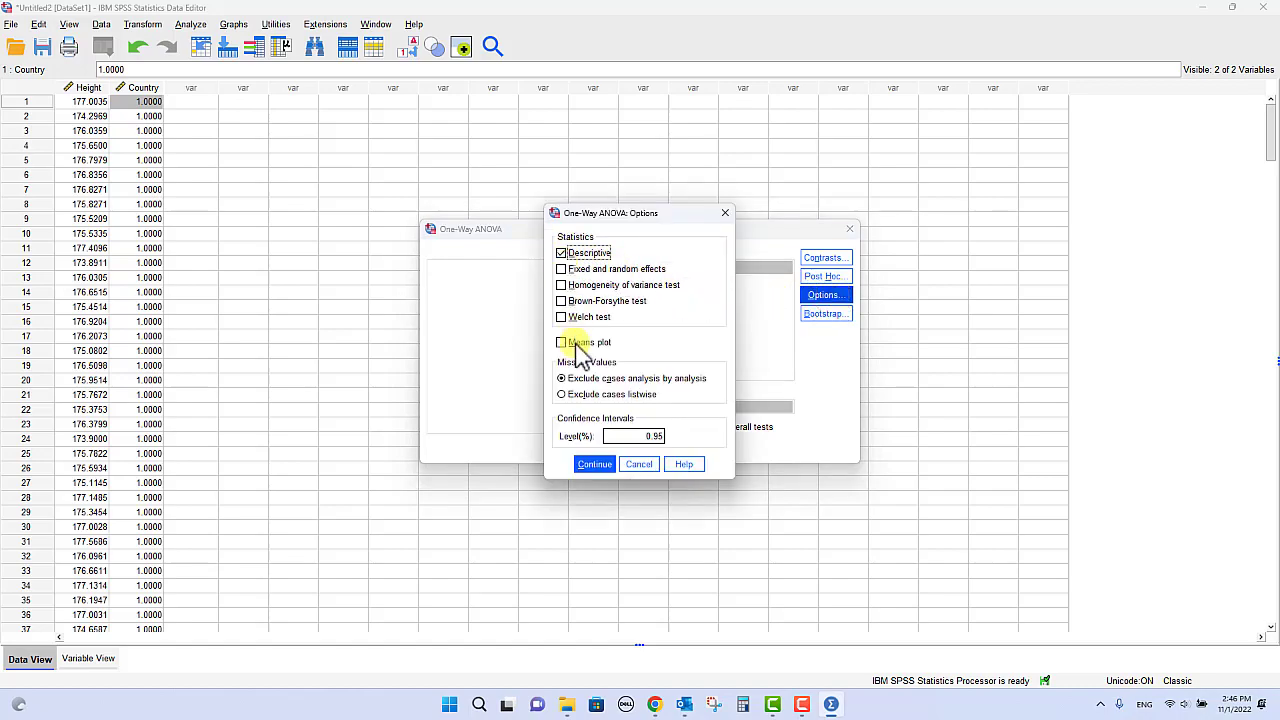
{"action": "left_click", "coordinate": [593, 464]}
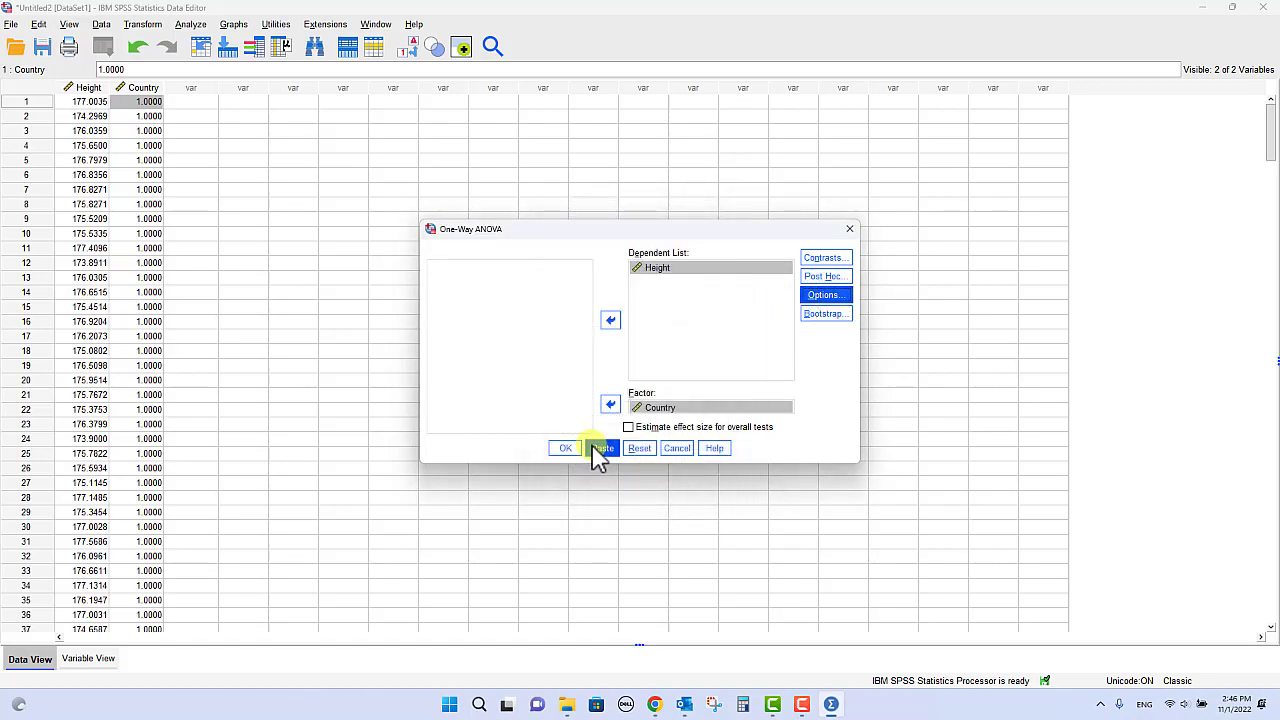
{"action": "left_click", "coordinate": [570, 452]}
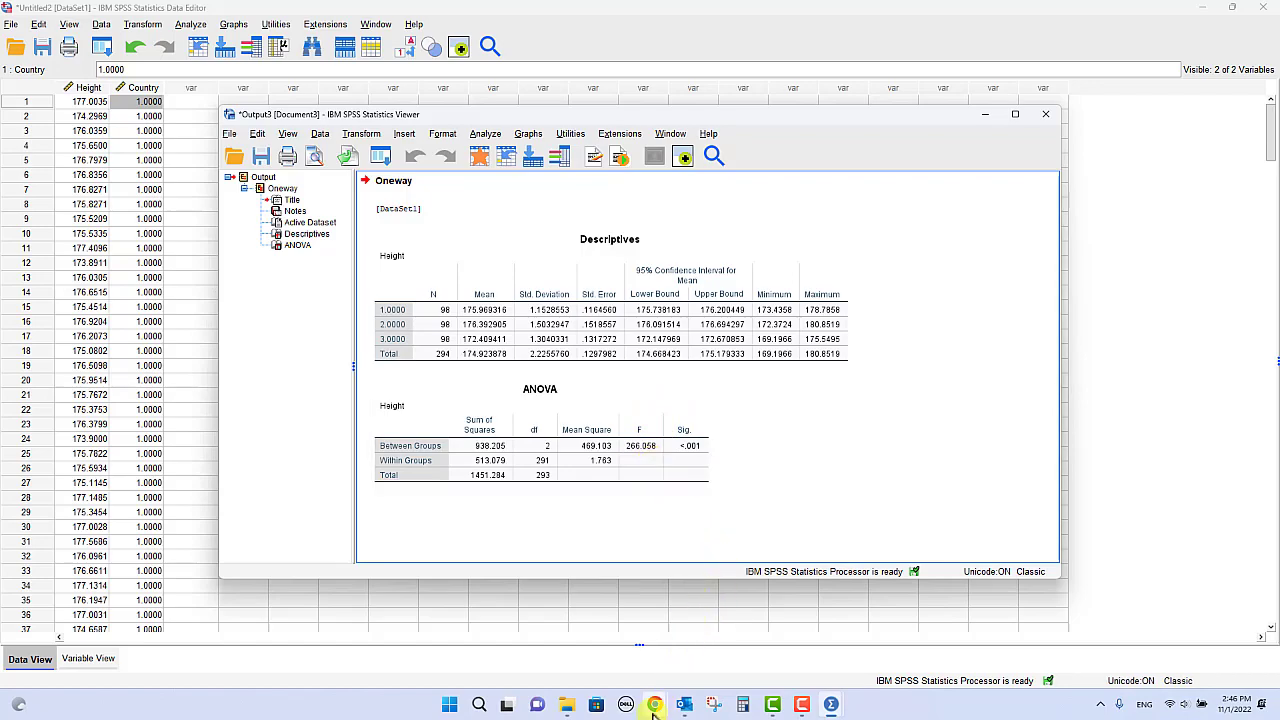
- Switch to the Chrome window showing the Graded homework assignment
{"action": "mouse_move", "coordinate": [654, 707]}
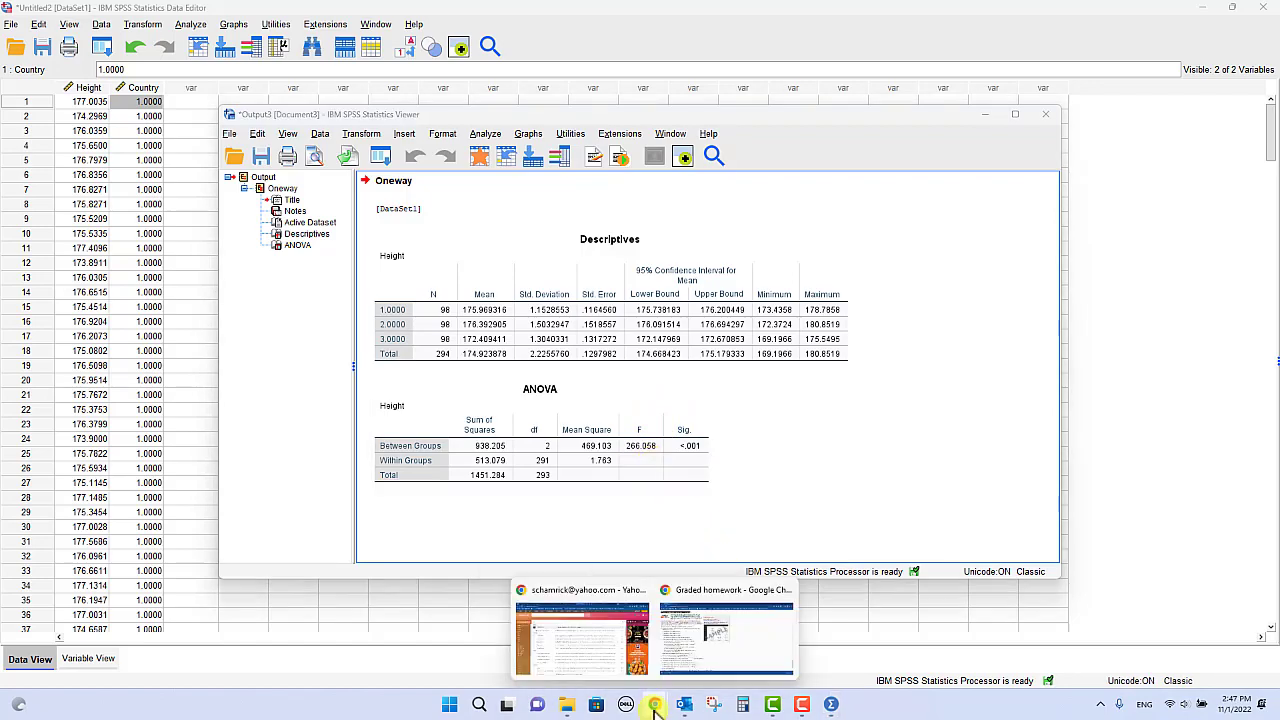
{"action": "left_click", "coordinate": [676, 665]}
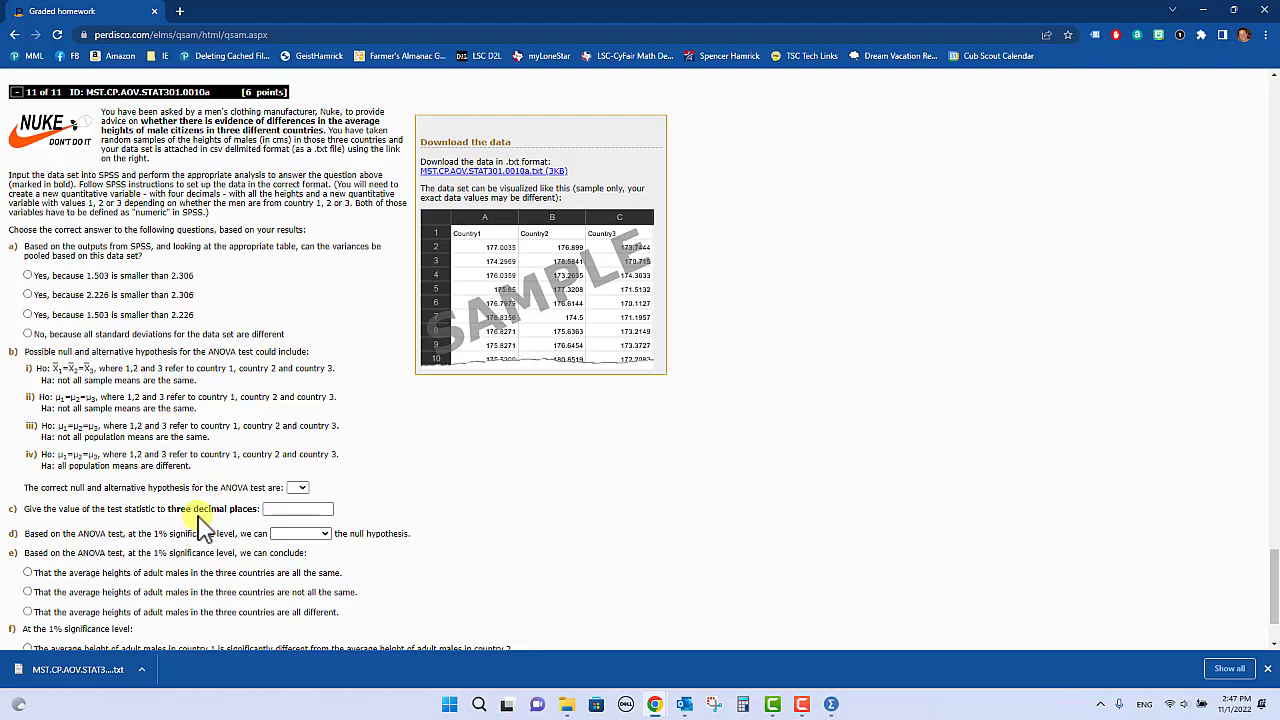
- Close the Chrome downloads bar
{"action": "left_click", "coordinate": [1267, 669]}
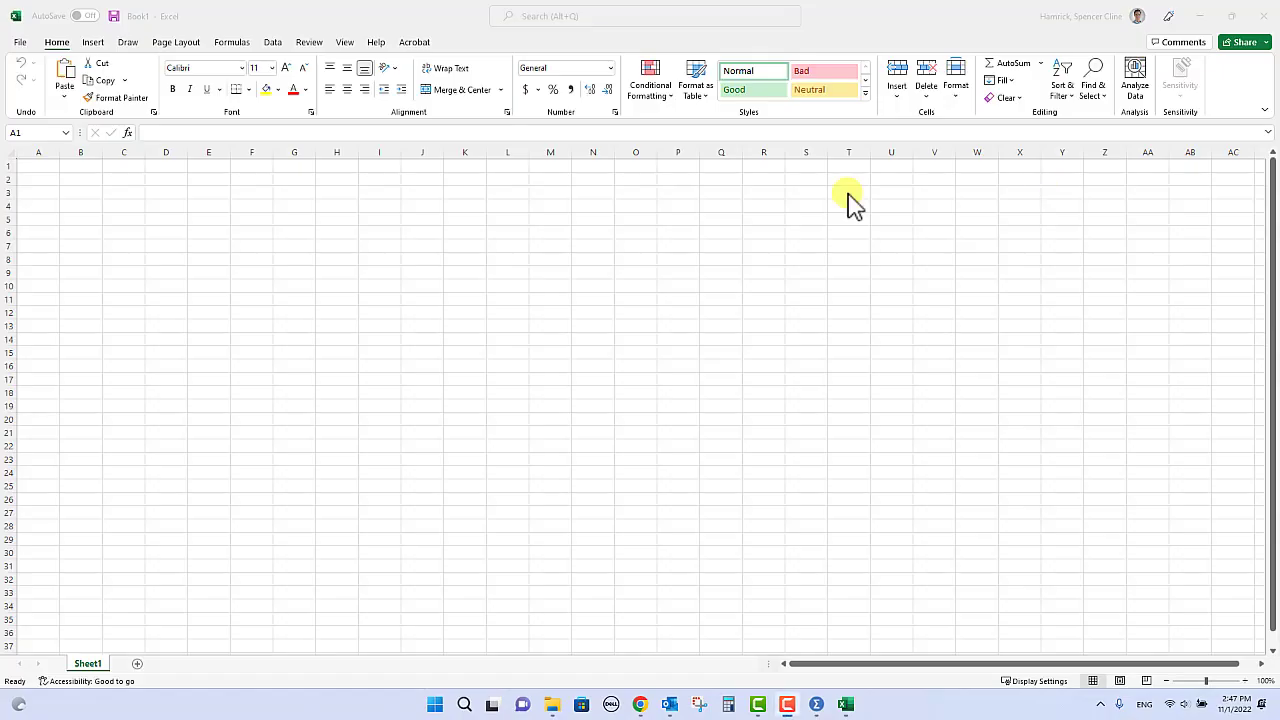
- Enable the Analysis ToolPak under Excel Options > Add-ins > Excel Add-ins
{"action": "left_click", "coordinate": [18, 45]}
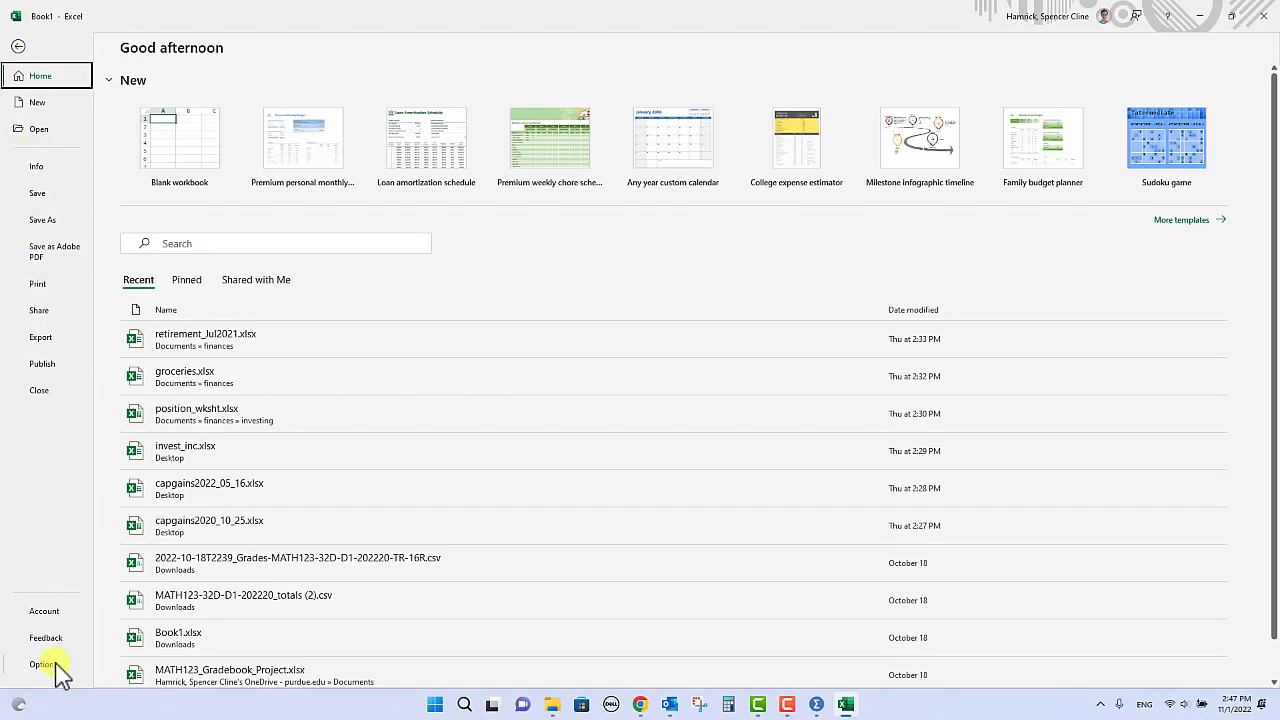
{"action": "key", "text": "Escape"}
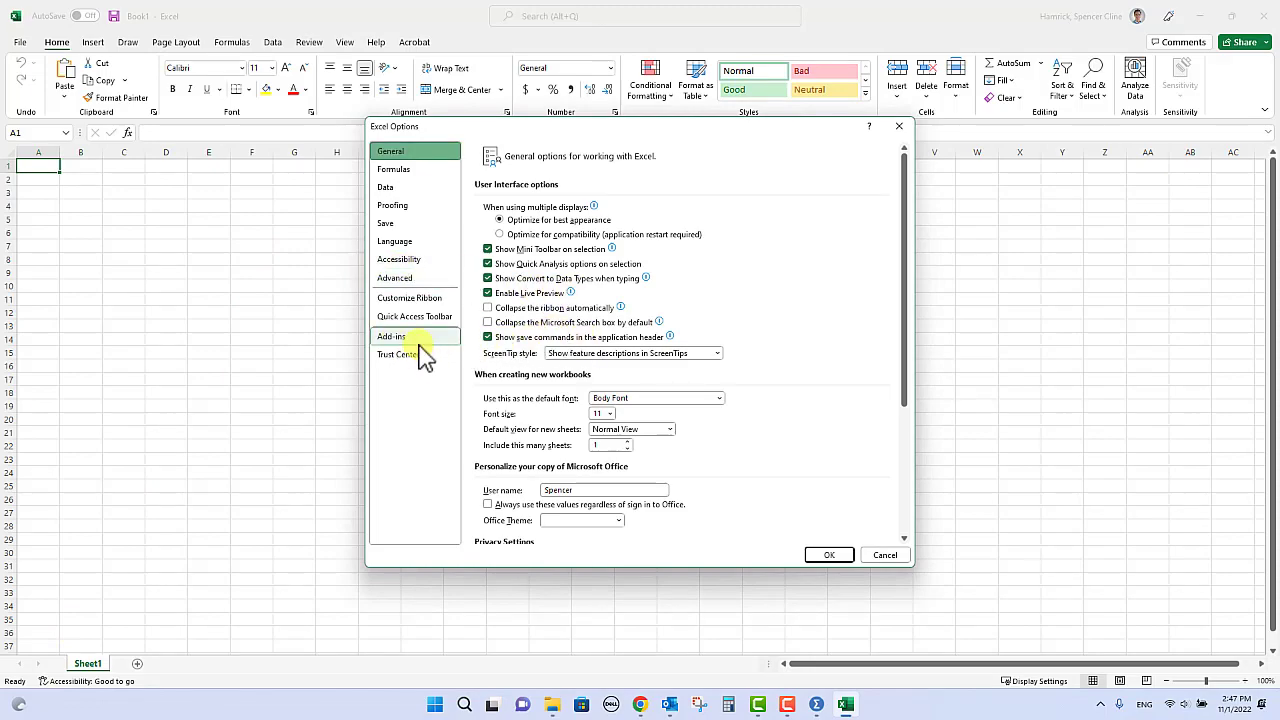
{"action": "left_click", "coordinate": [405, 340]}
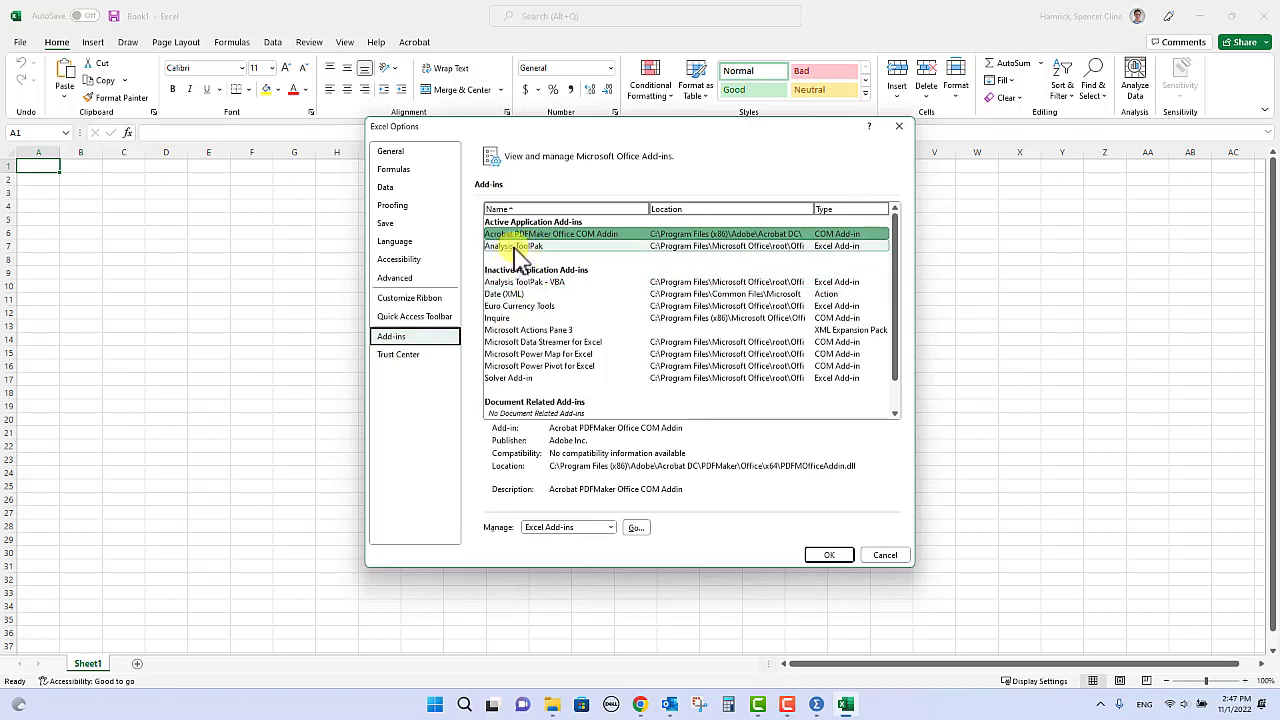
{"action": "left_click", "coordinate": [567, 529]}
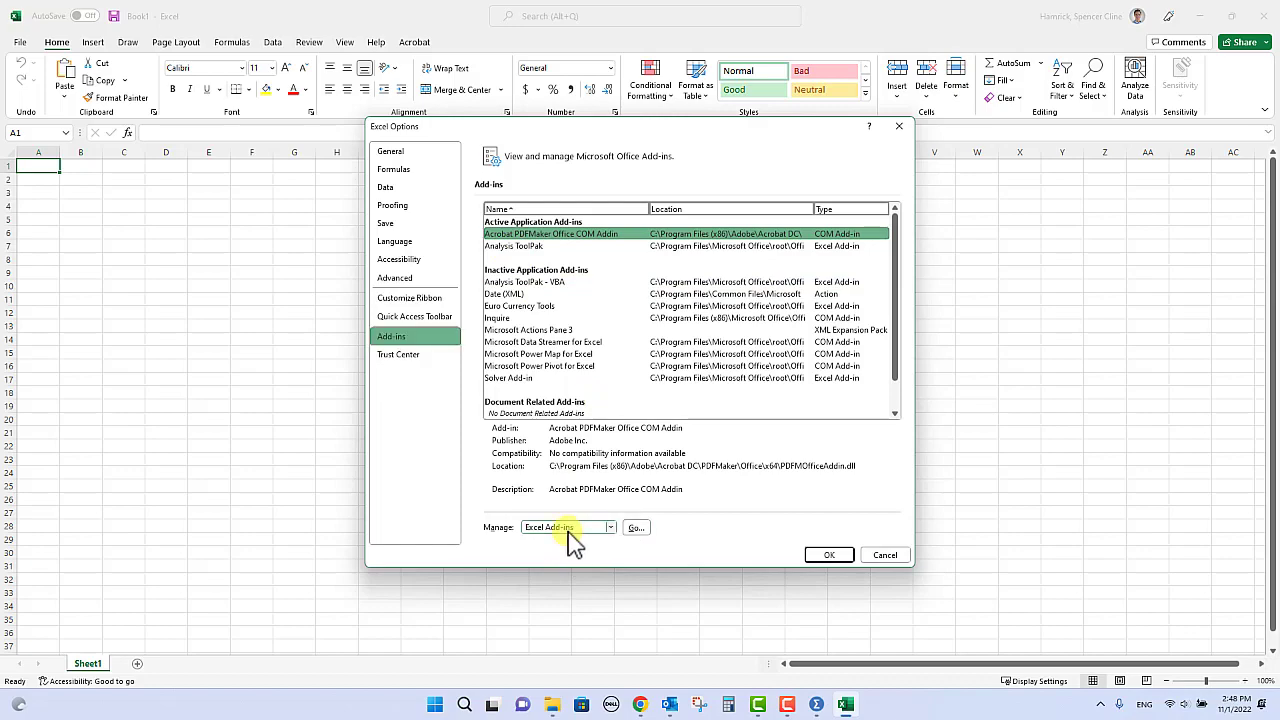
{"action": "left_click", "coordinate": [571, 540]}
{"action": "left_click", "coordinate": [636, 528]}
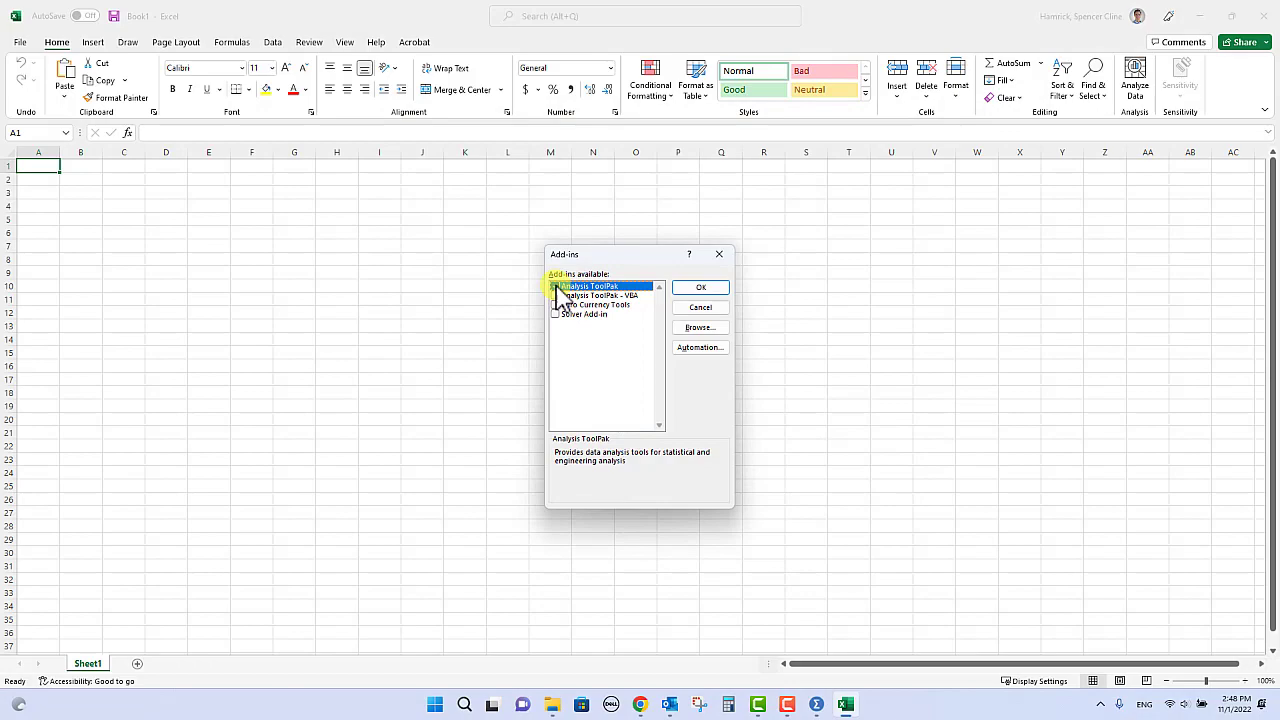
{"action": "left_click", "coordinate": [556, 288]}
{"action": "left_click", "coordinate": [692, 290]}
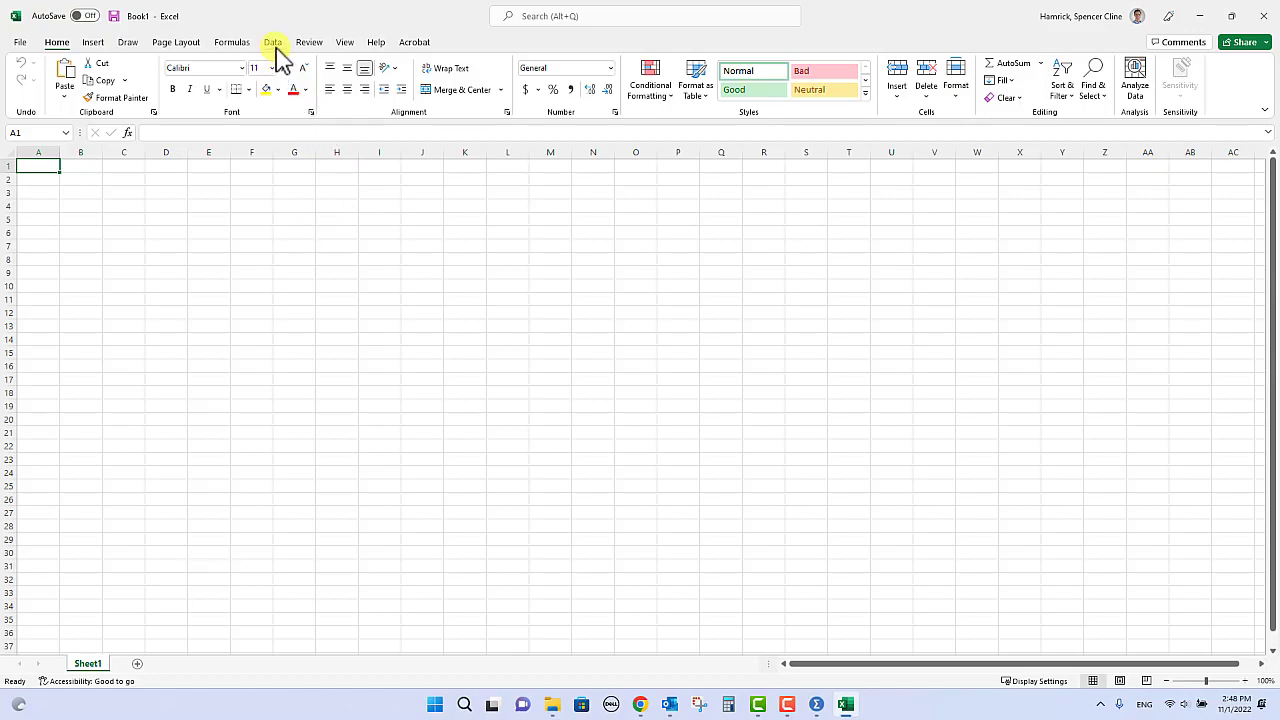
- Check that Data Analysis appears on the Data tab, then browse for a file via File > Open
{"action": "left_click", "coordinate": [276, 46]}
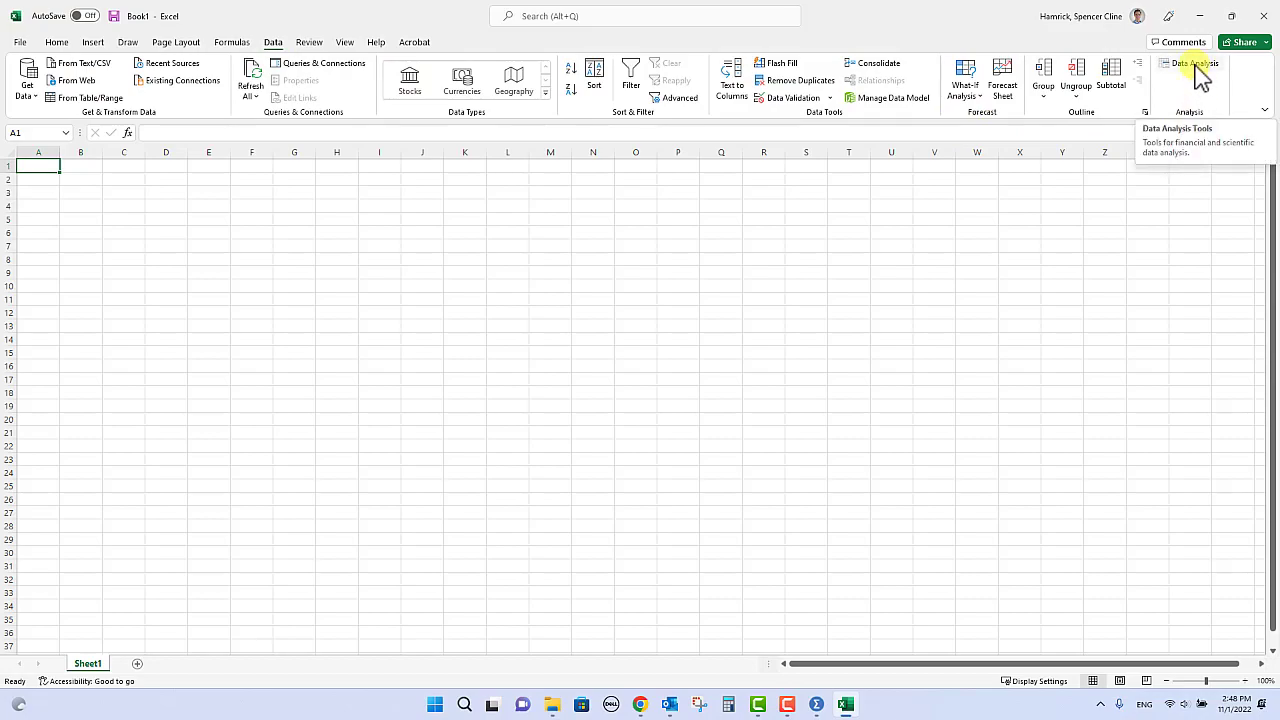
{"action": "left_click", "coordinate": [55, 45]}
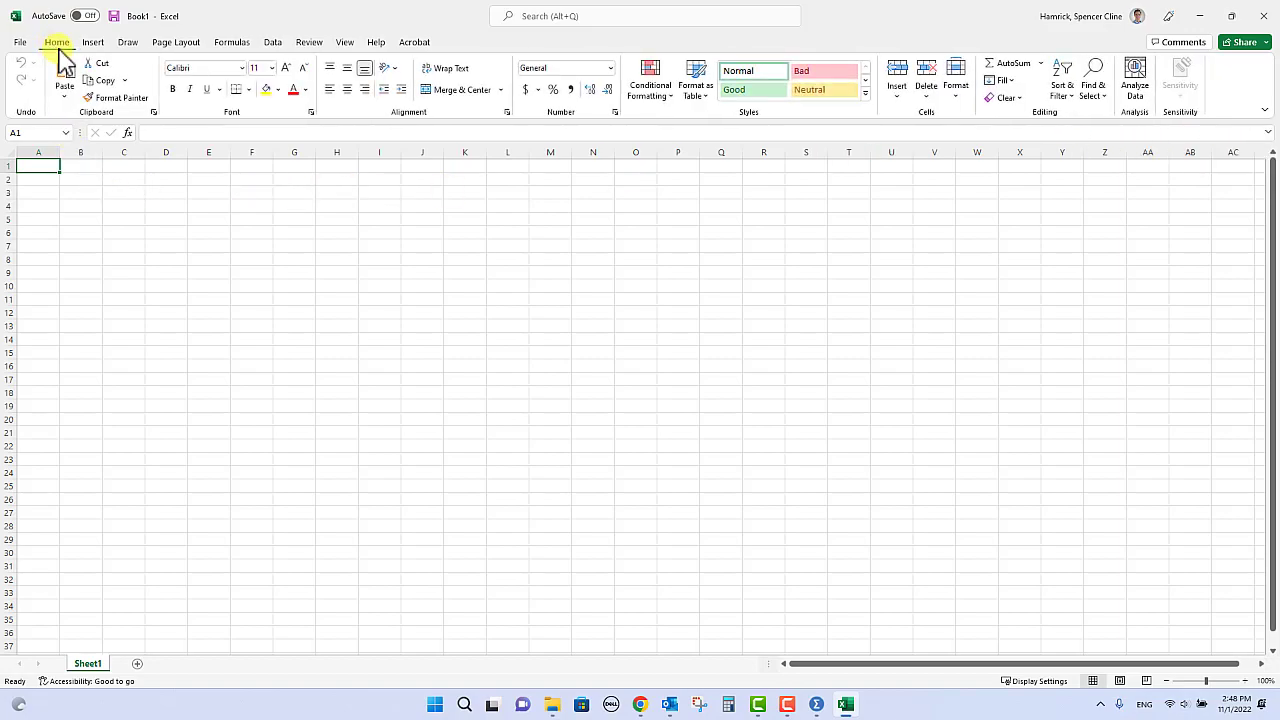
{"action": "left_click", "coordinate": [24, 43]}
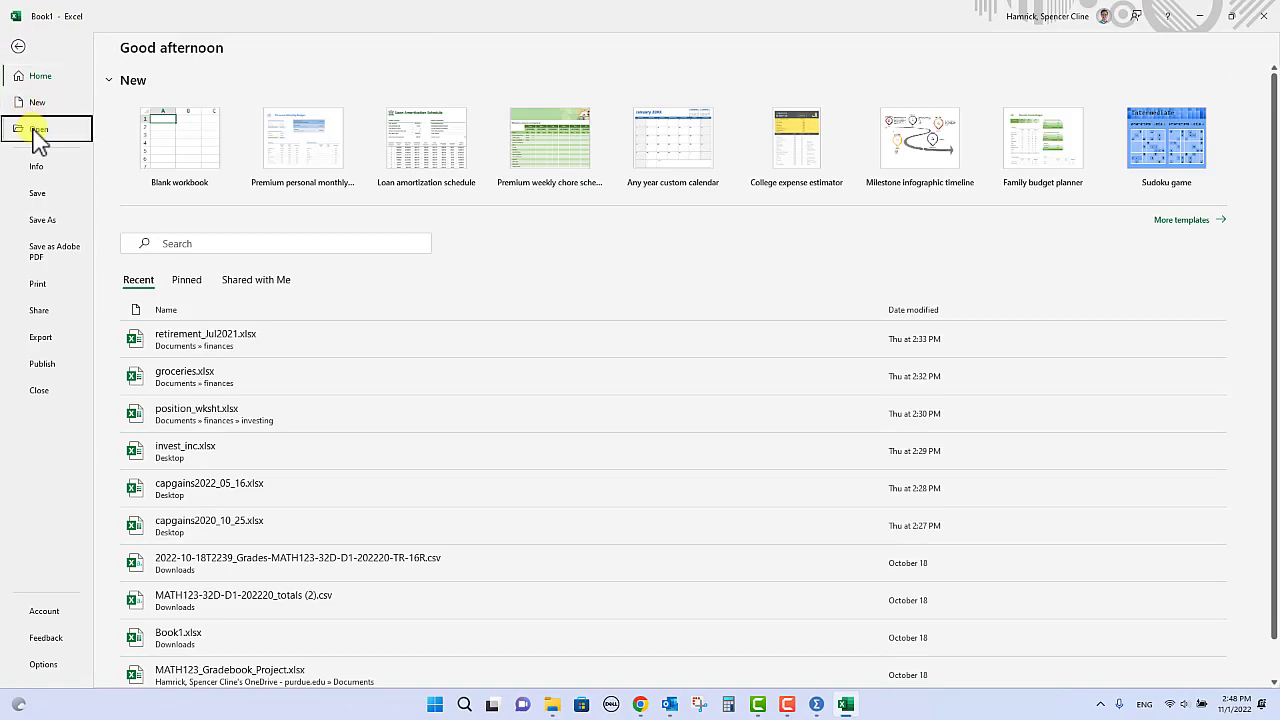
{"action": "left_click", "coordinate": [34, 131]}
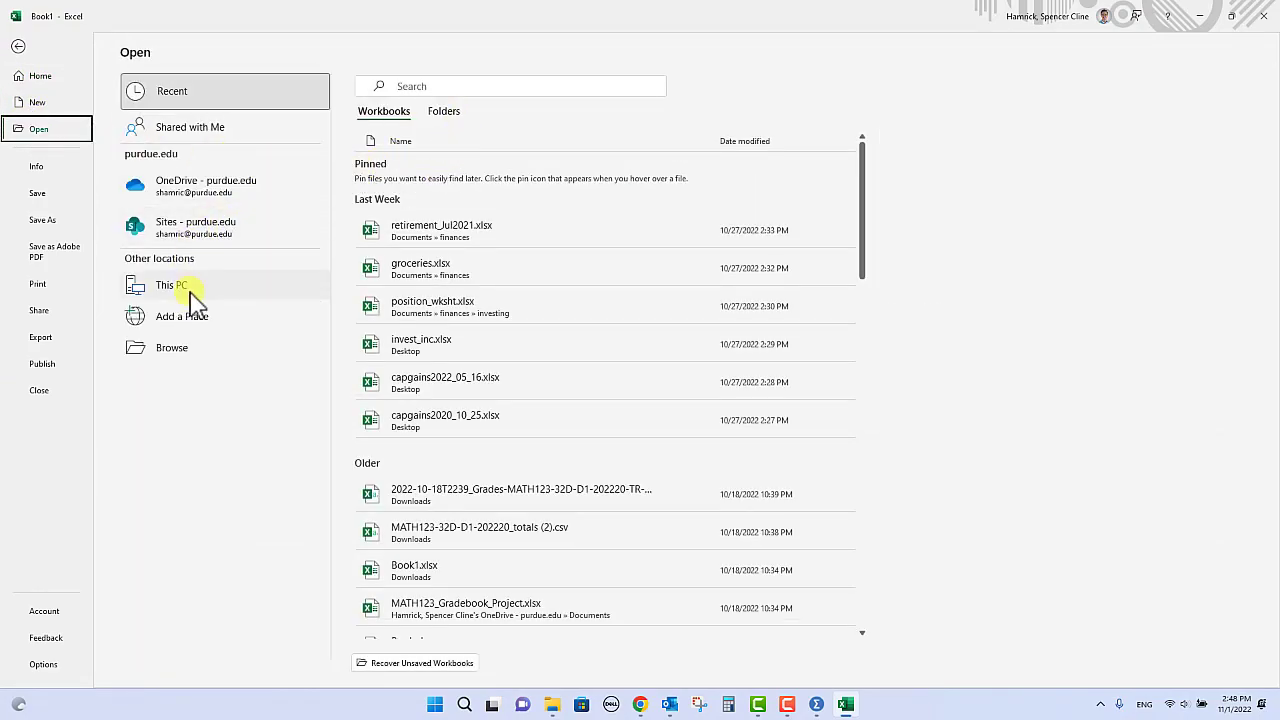
{"action": "left_click", "coordinate": [187, 364]}
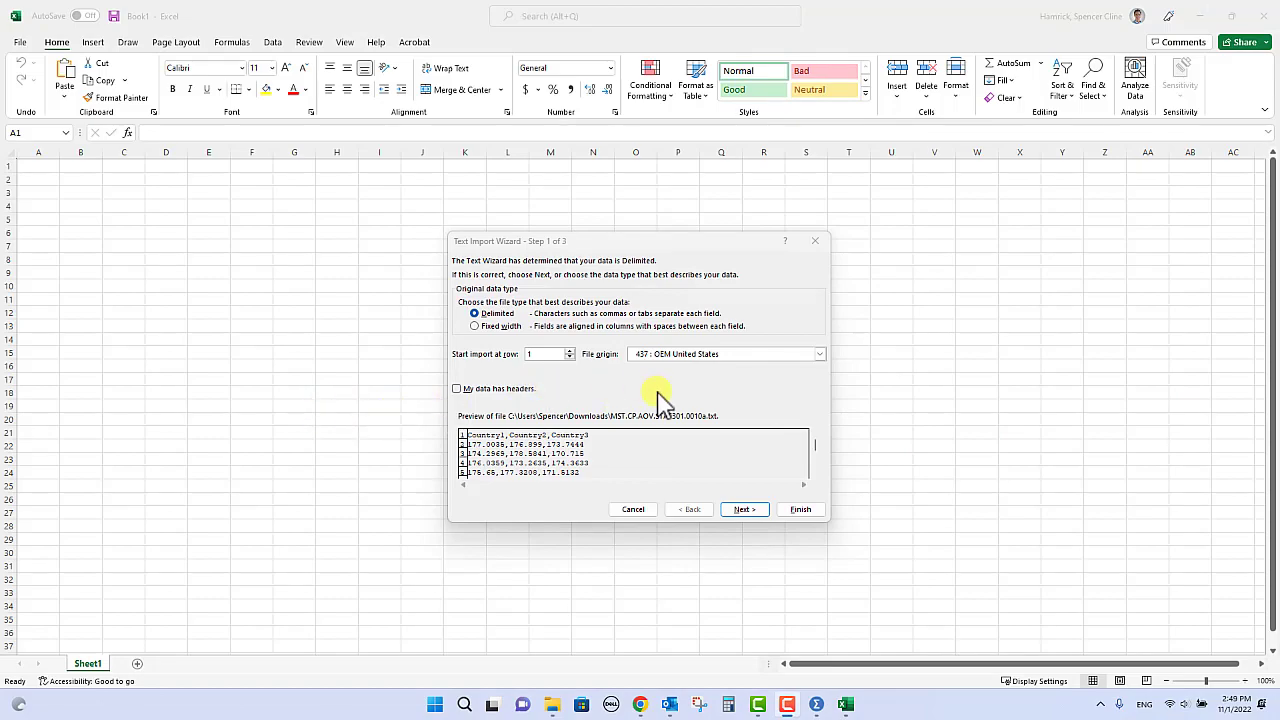
- Import the heights text file as comma-delimited data into columns A to C
{"action": "left_click", "coordinate": [745, 512]}
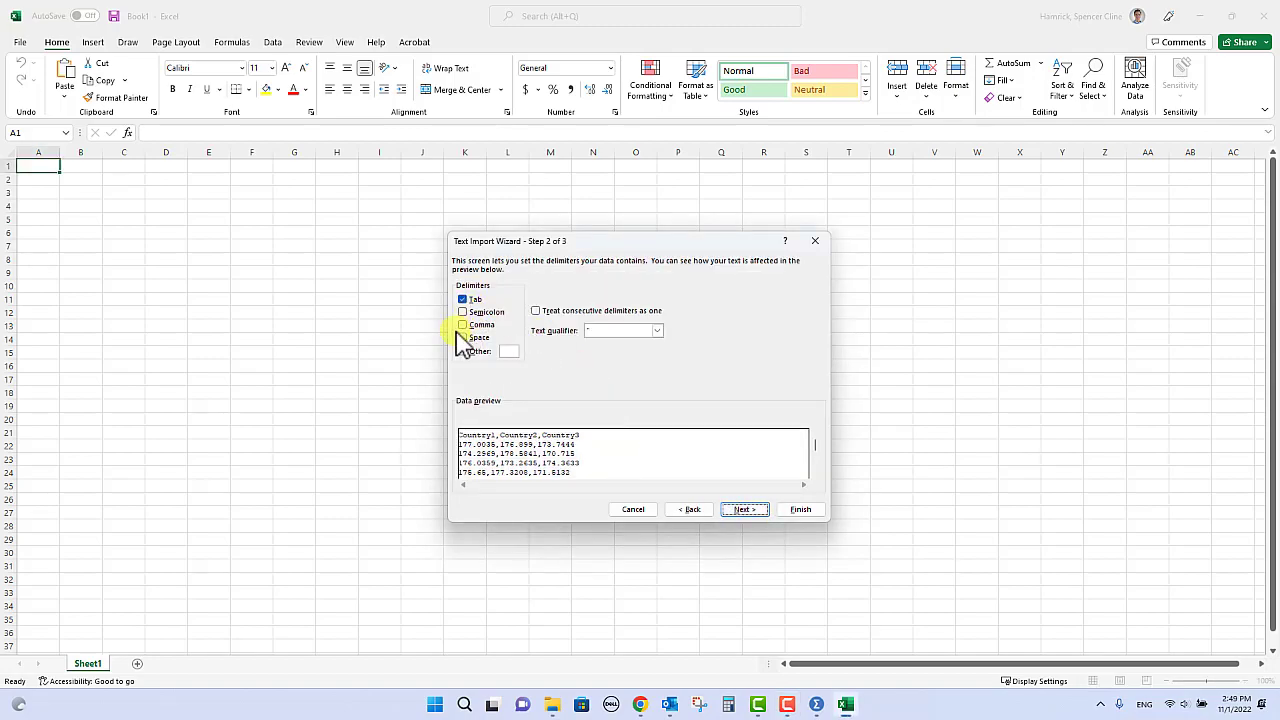
{"action": "left_click", "coordinate": [463, 325]}
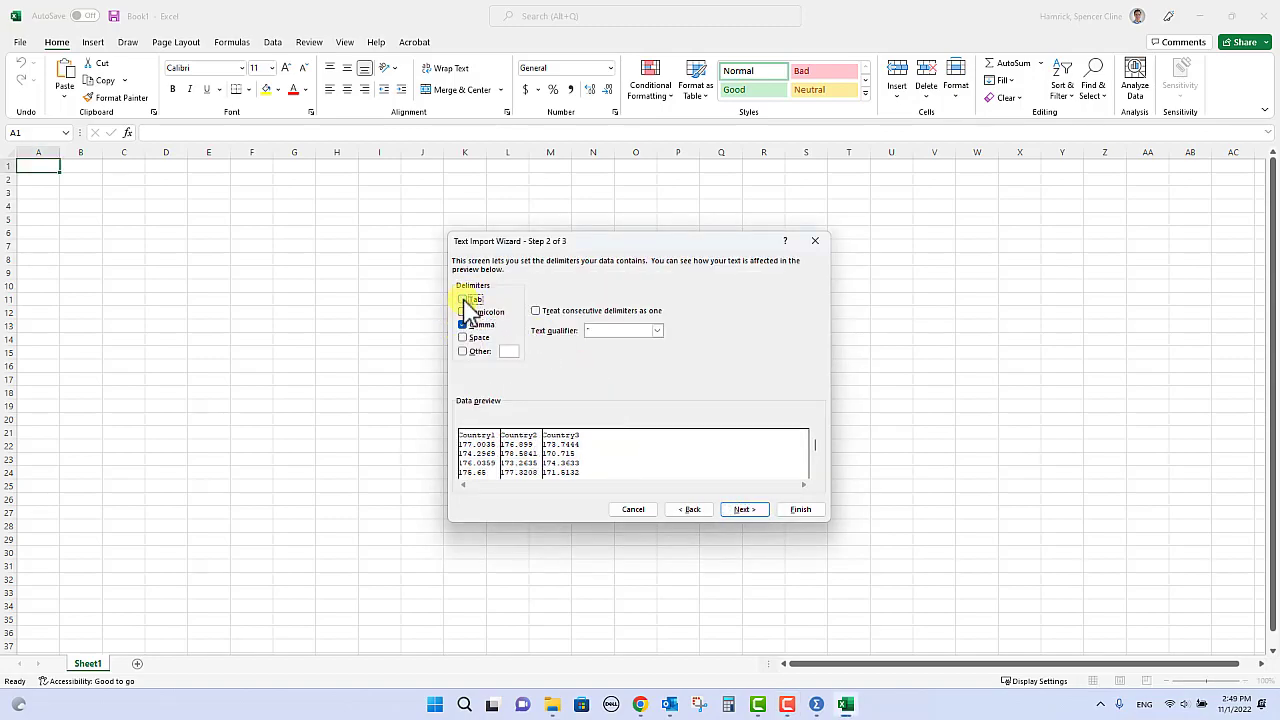
{"action": "left_click", "coordinate": [745, 512]}
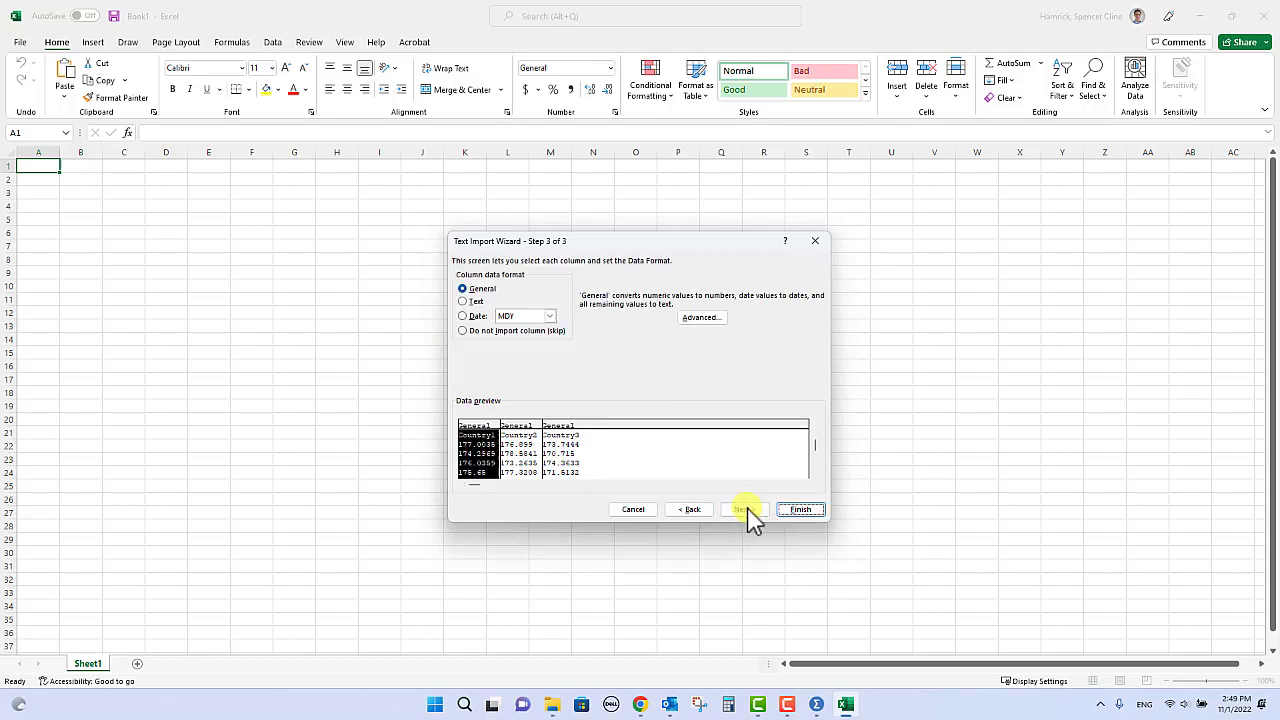
{"action": "left_click", "coordinate": [800, 515]}
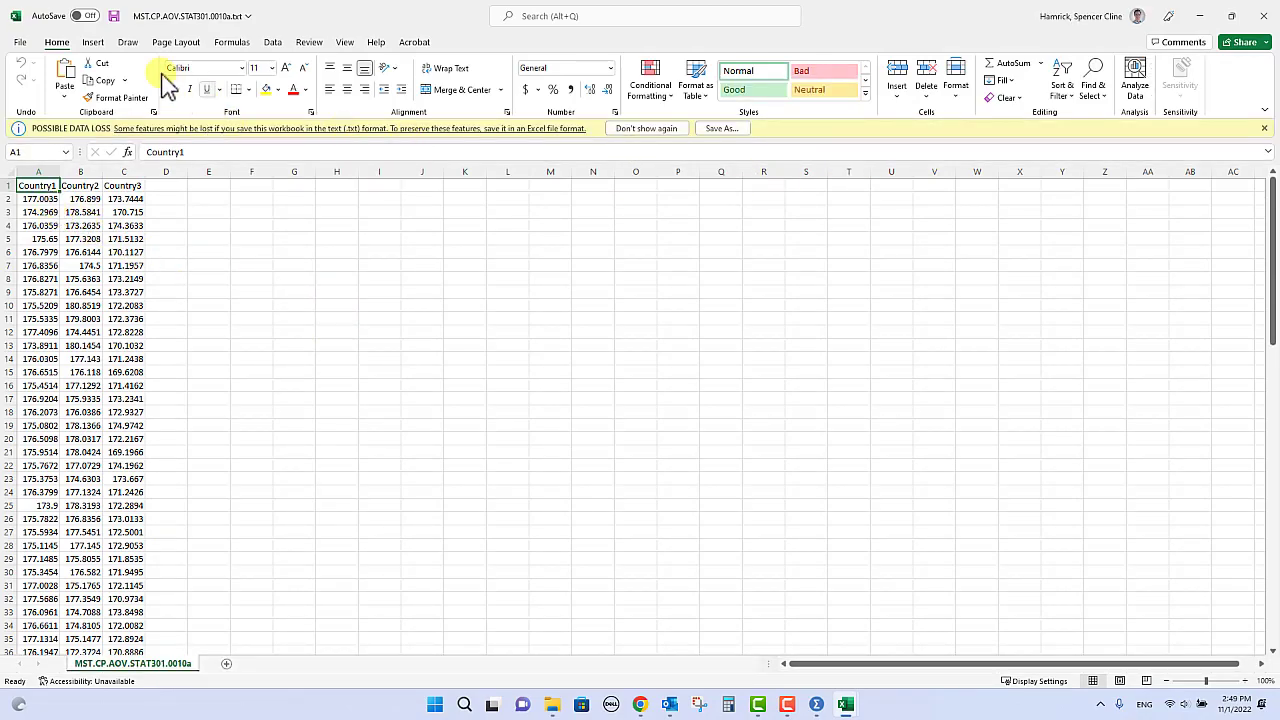
- Choose Anova: Single Factor from the Data Analysis tools list
{"action": "left_click", "coordinate": [273, 44]}
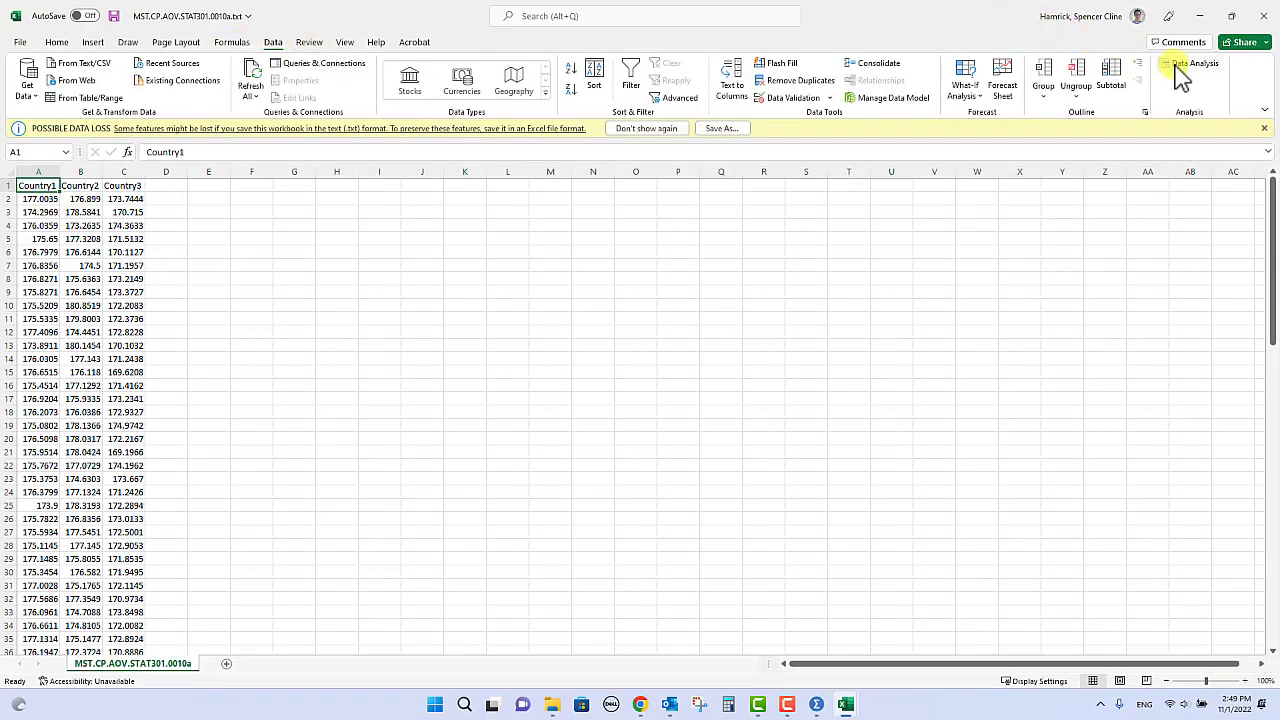
{"action": "left_click", "coordinate": [1182, 65]}
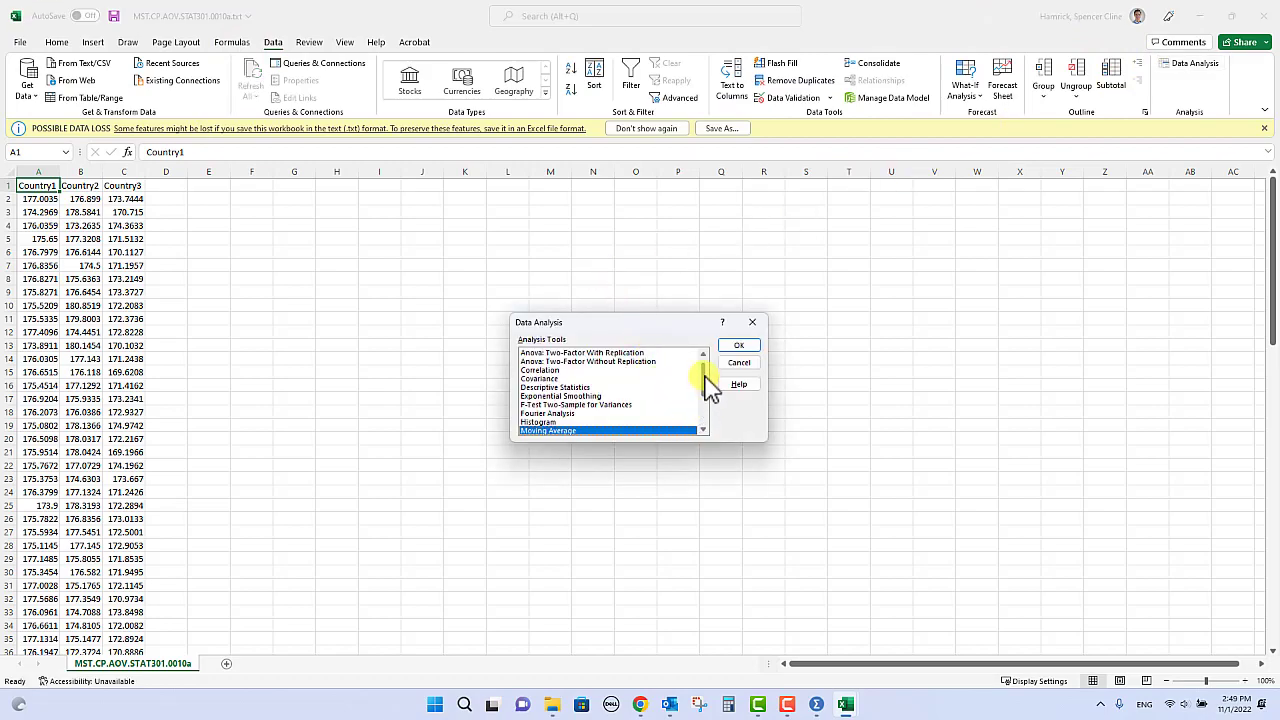
{"action": "left_click_drag", "start_coordinate": [706, 388], "coordinate": [706, 410]}
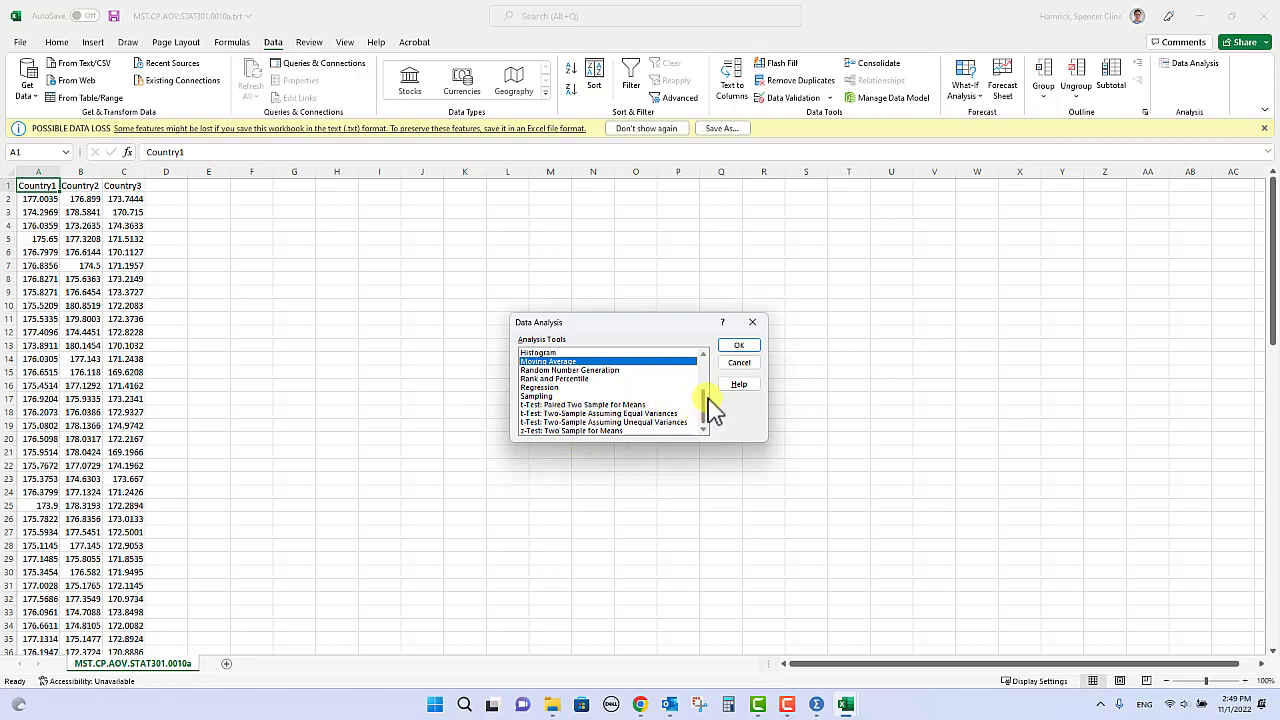
{"action": "left_click_drag", "start_coordinate": [705, 405], "coordinate": [709, 363]}
{"action": "left_click", "coordinate": [598, 353]}
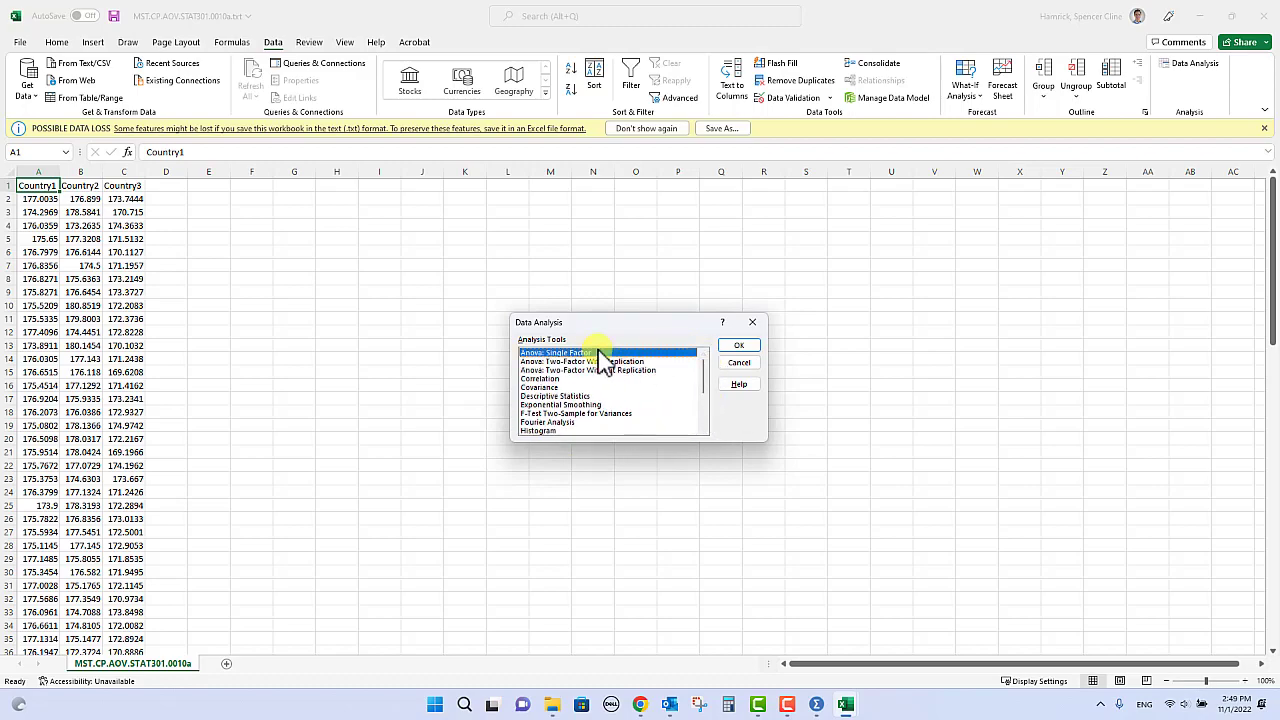
{"action": "left_click", "coordinate": [730, 347]}
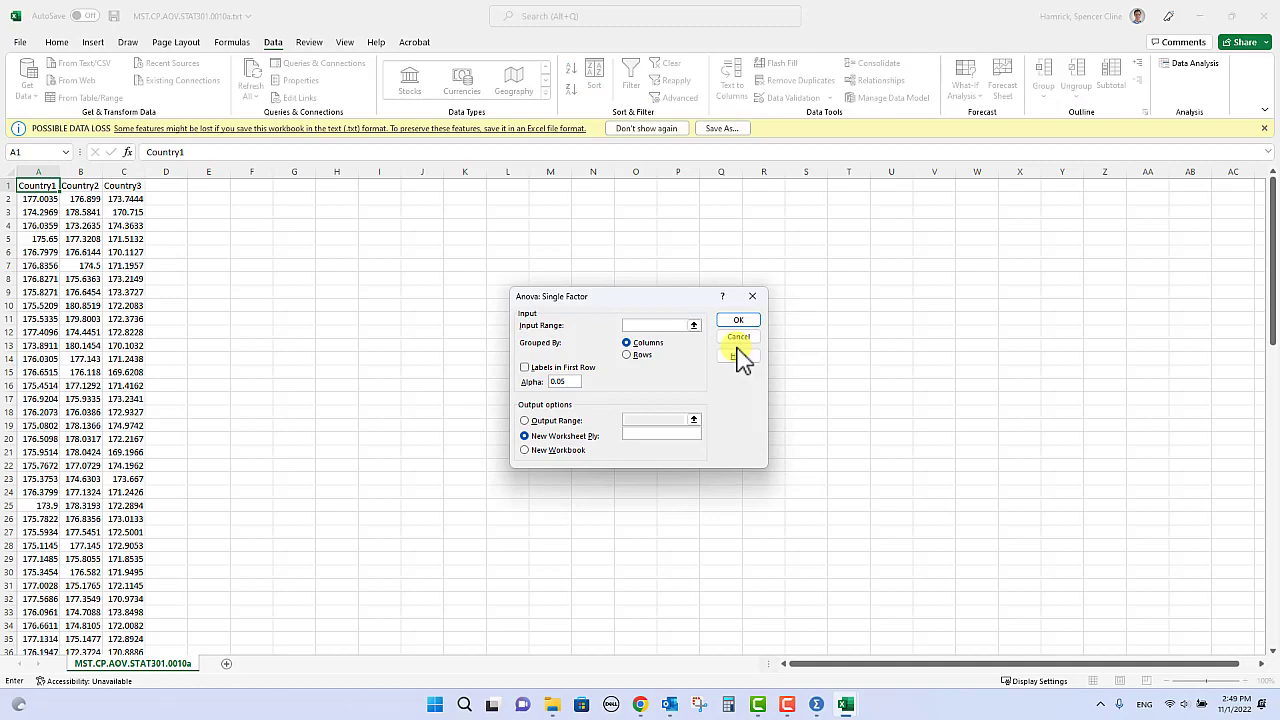
- Run the single-factor ANOVA on $A$2:$C$99 with output to a new worksheet
{"action": "left_click", "coordinate": [693, 326]}
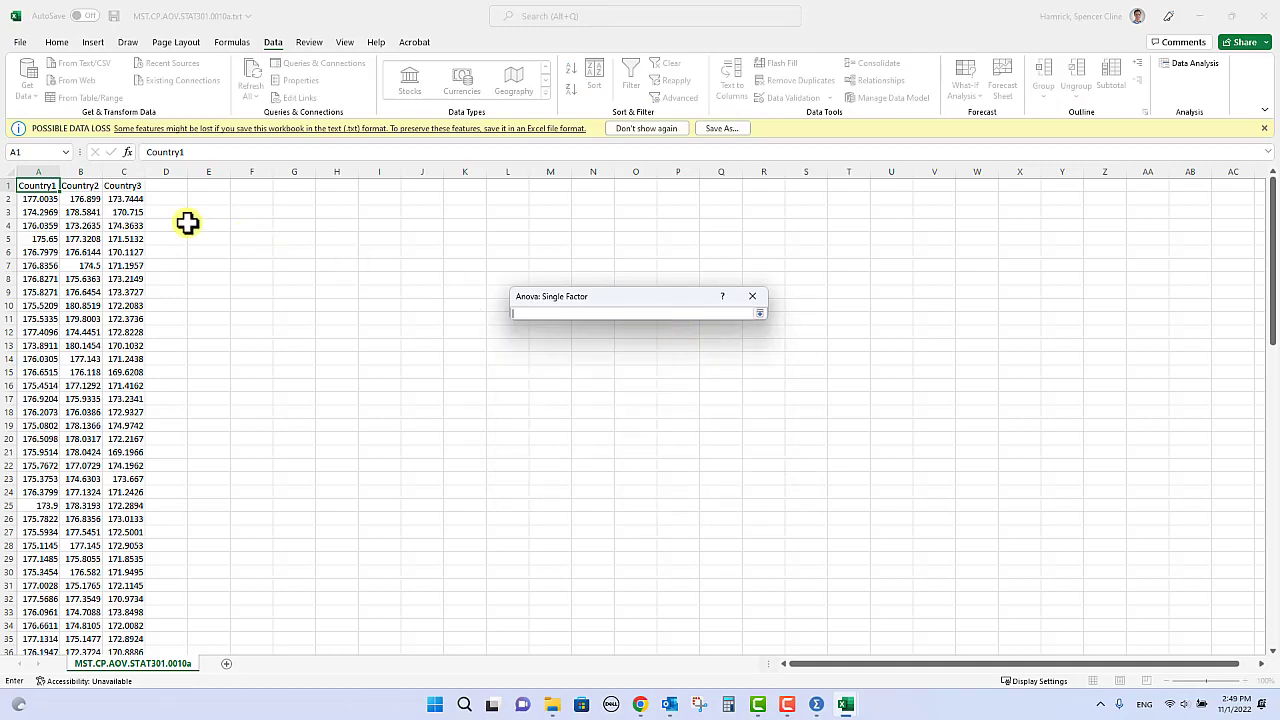
{"action": "left_click_drag", "start_coordinate": [35, 202], "coordinate": [131, 620]}
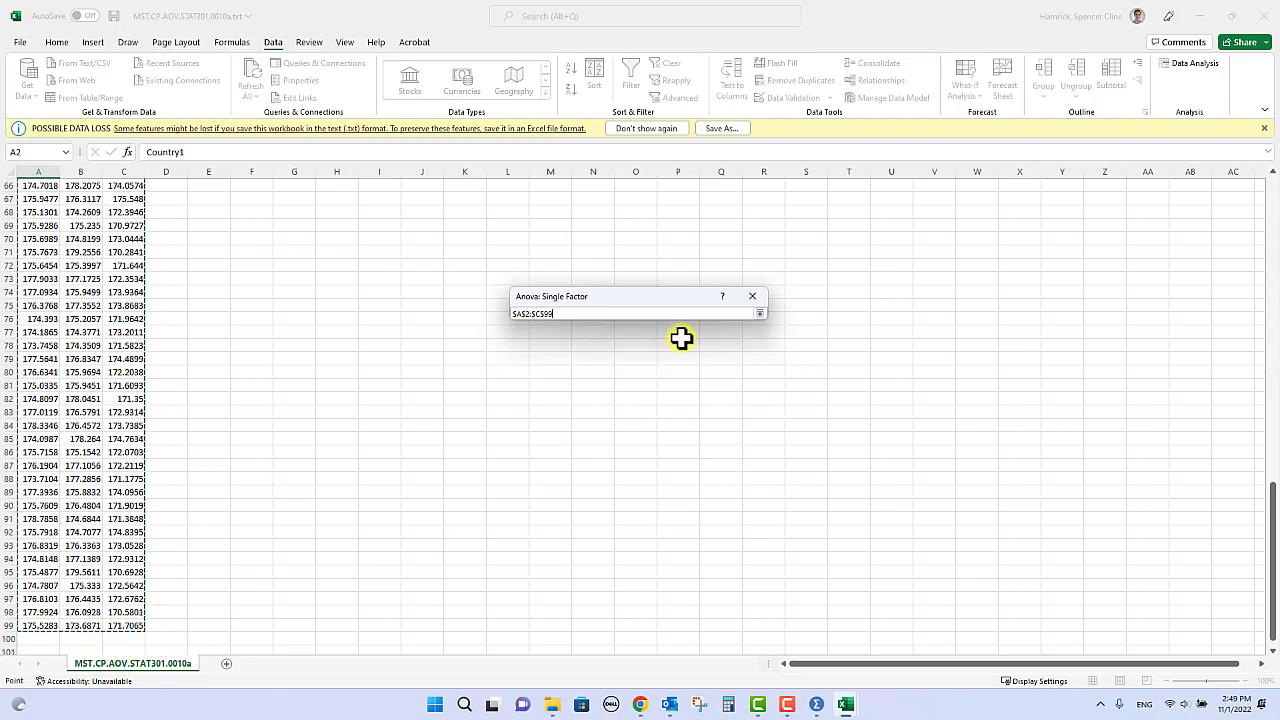
{"action": "left_click", "coordinate": [759, 315]}
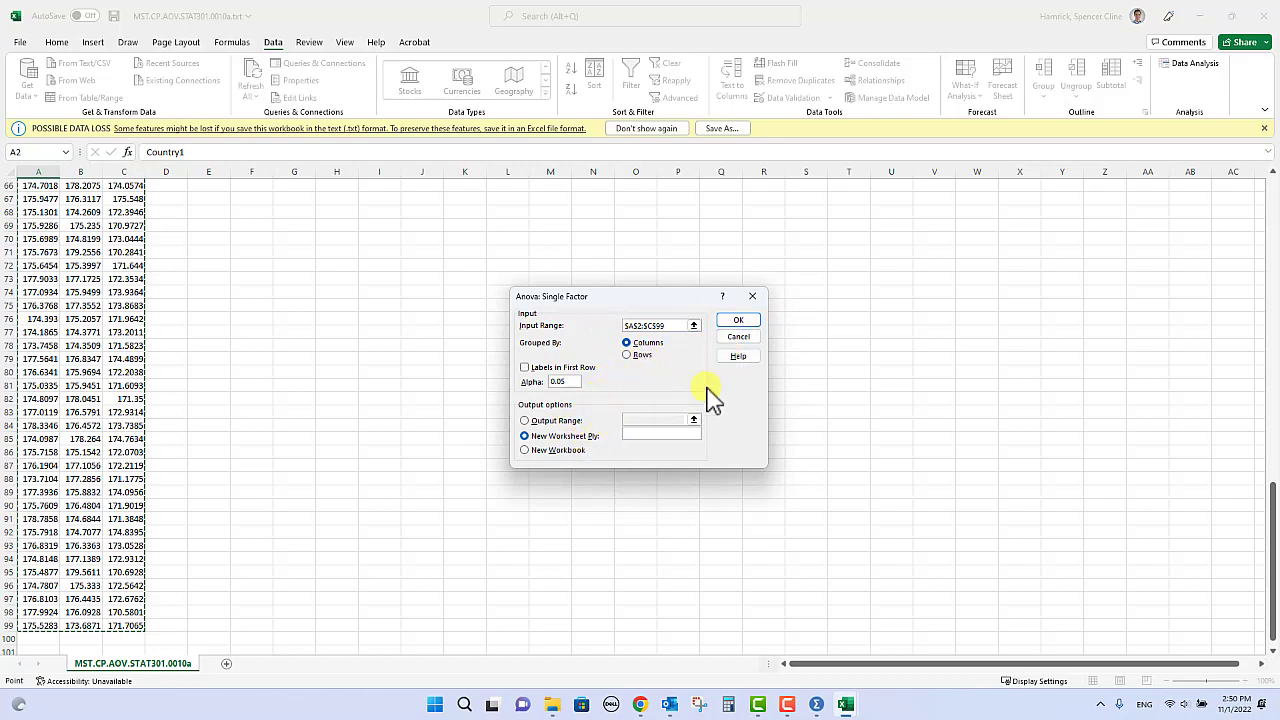
{"action": "left_click", "coordinate": [735, 322]}
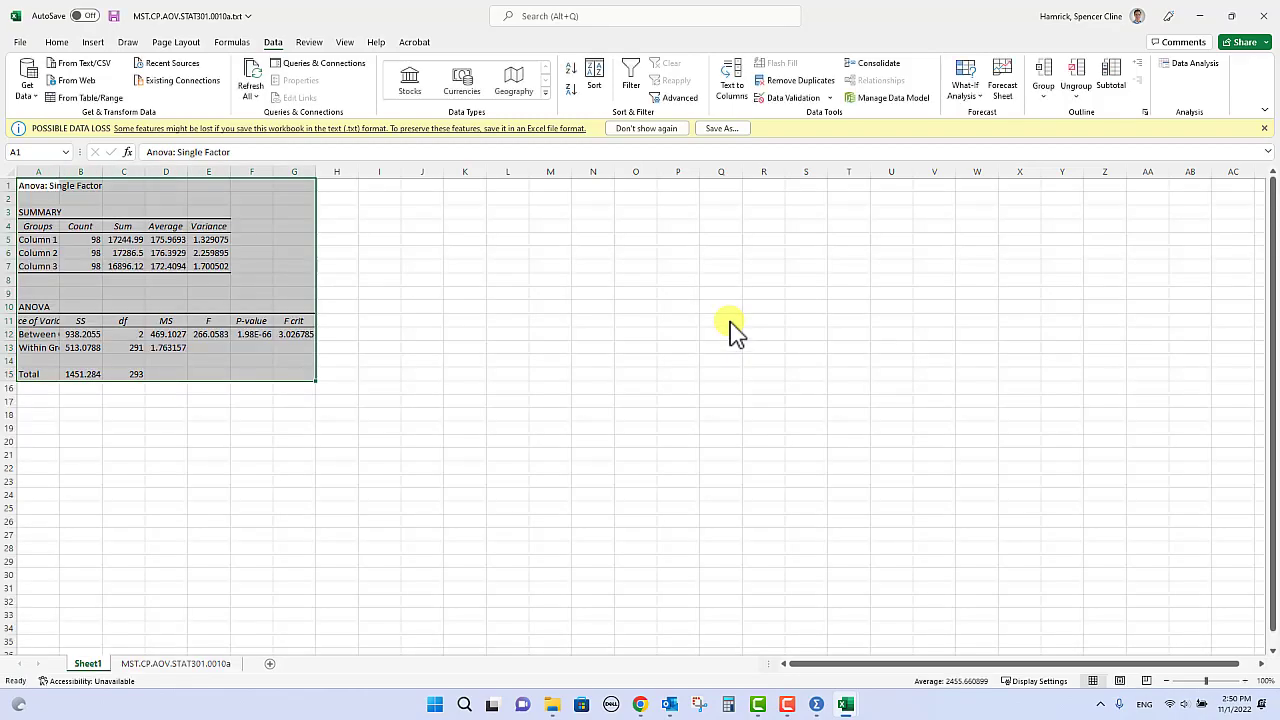
{"action": "left_click", "coordinate": [205, 333]}
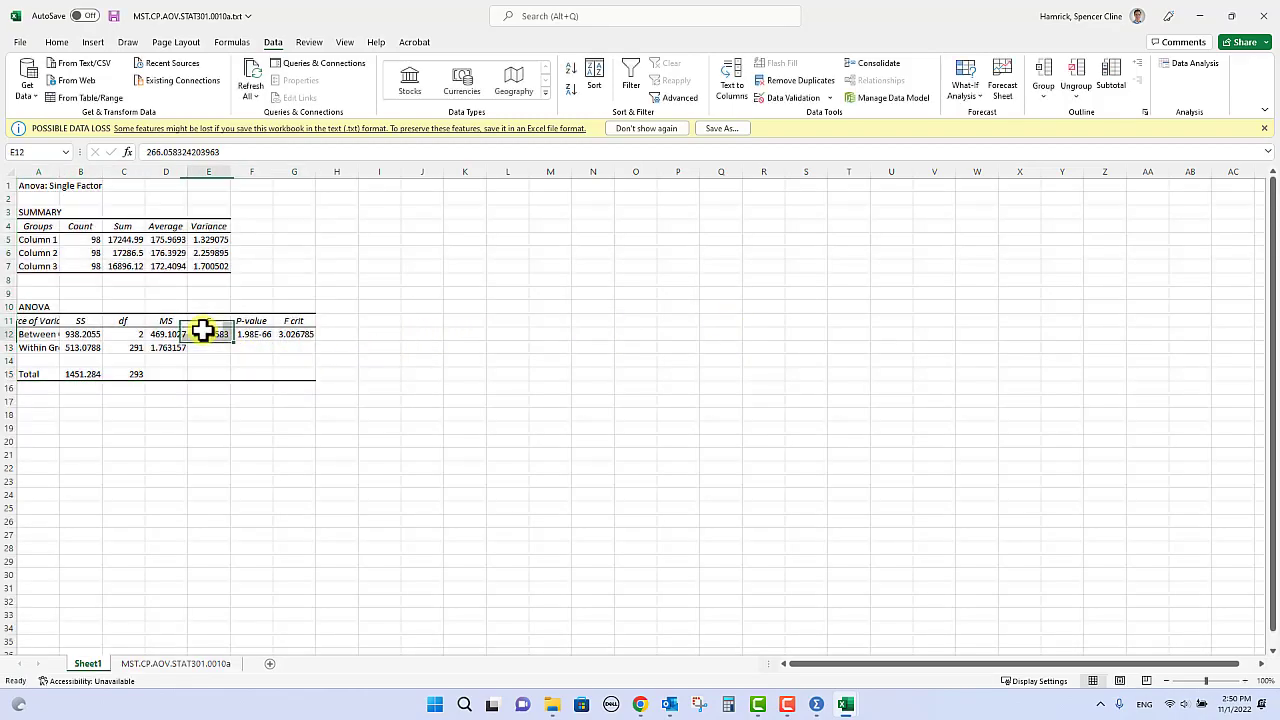
{"action": "left_click", "coordinate": [253, 335]}
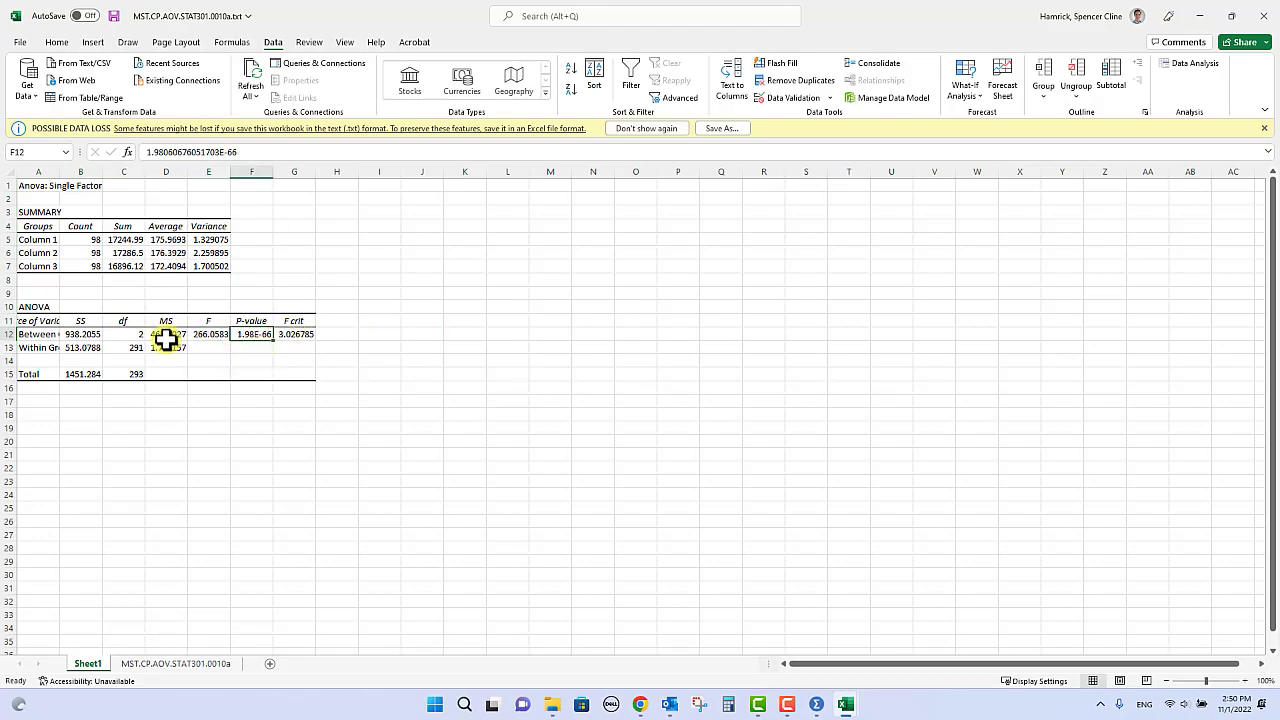